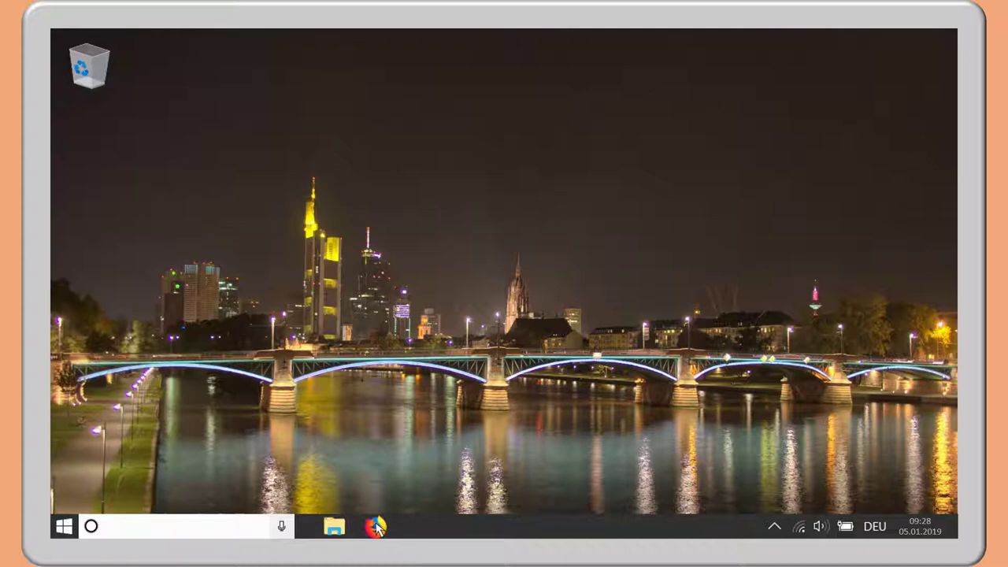
{"action": "left_click", "coordinate": [423, 50]}
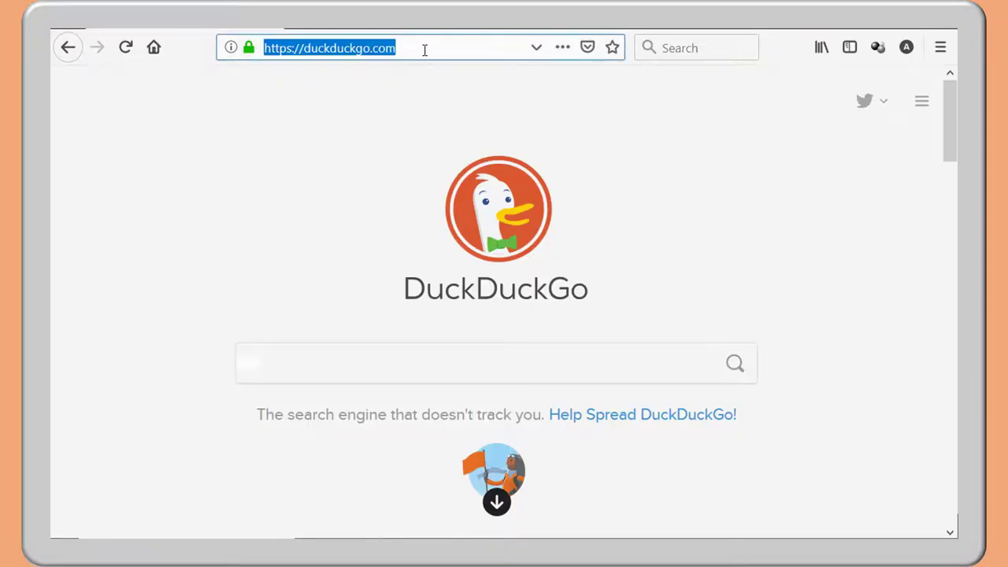
{"action": "type", "text": "www.ecl"}
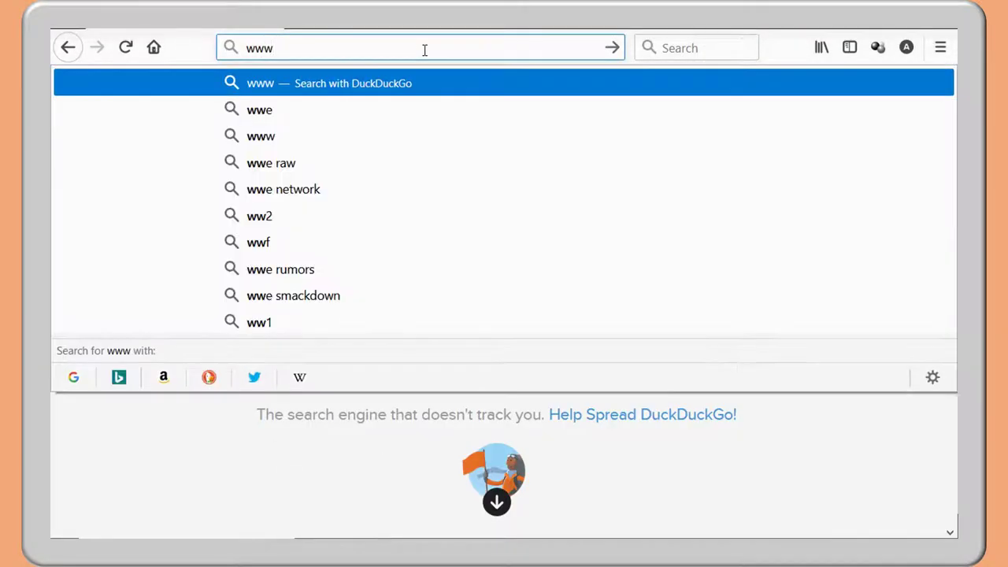
{"action": "type", "text": "ipse.org"}
{"action": "key", "text": "Return"}
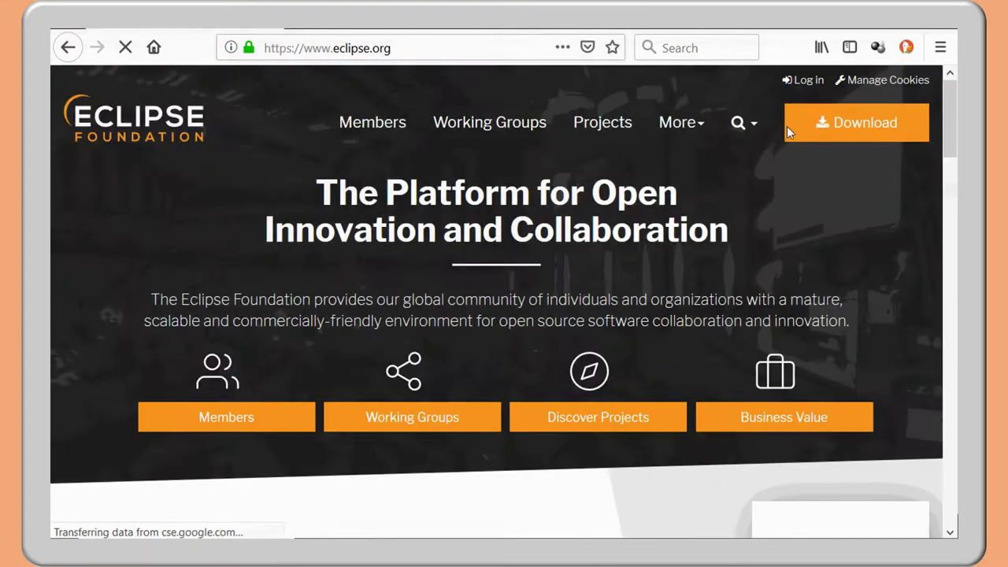
- Go to the Eclipse downloads page and open the list of download packages
{"action": "left_click", "coordinate": [866, 138]}
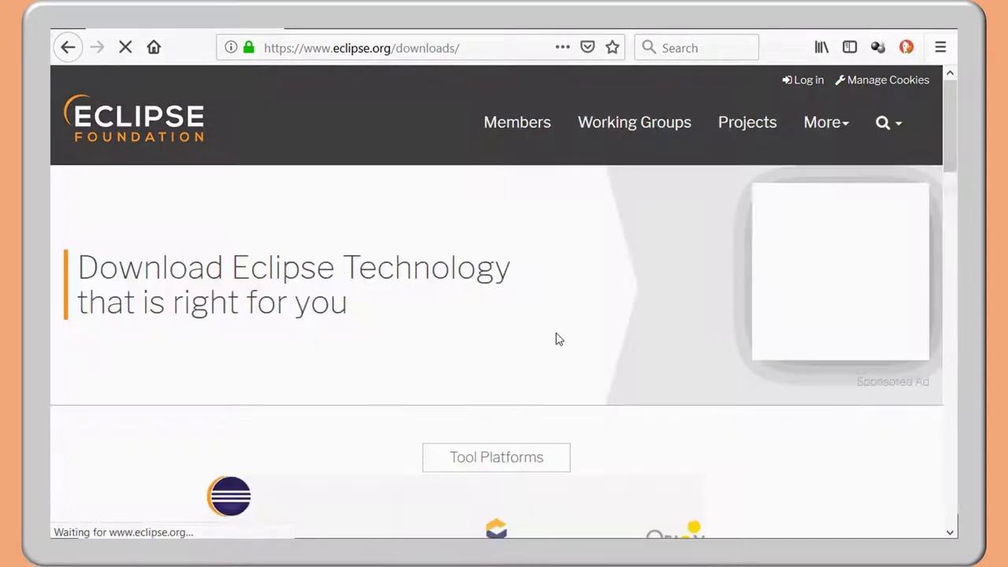
{"action": "scroll", "coordinate": [387, 323], "scroll_direction": "down", "scroll_amount": 5}
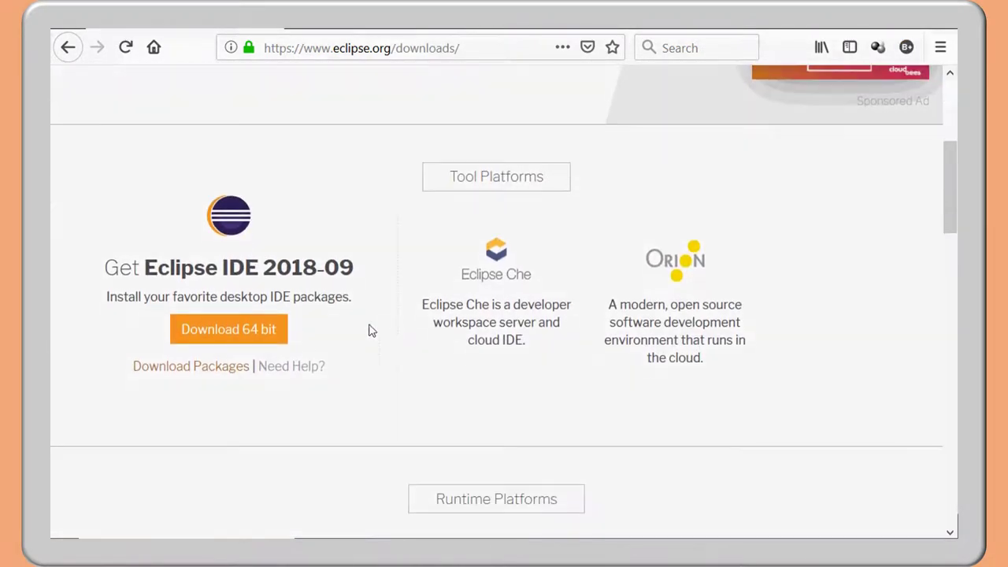
{"action": "left_click", "coordinate": [211, 373]}
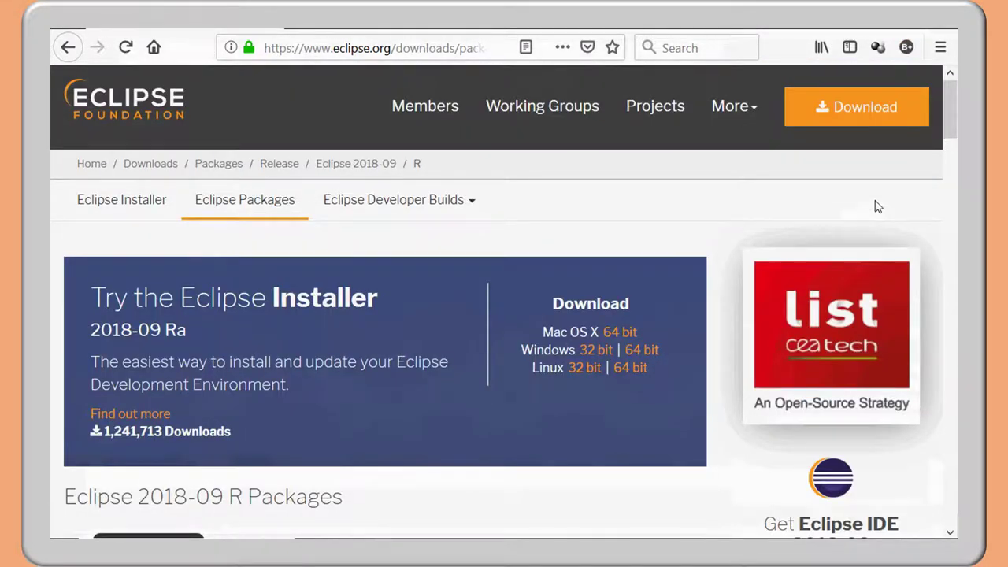
- Download the Windows 64-bit package of Eclipse IDE for Eclipse Committers and save the zip file
{"action": "scroll", "coordinate": [466, 328], "scroll_direction": "down", "scroll_amount": 5}
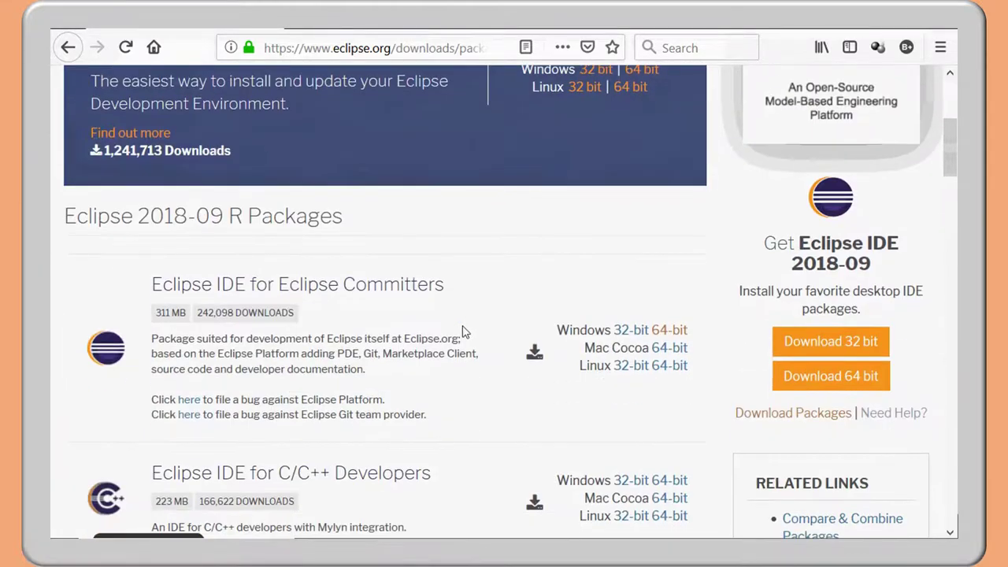
{"action": "left_click", "coordinate": [673, 333]}
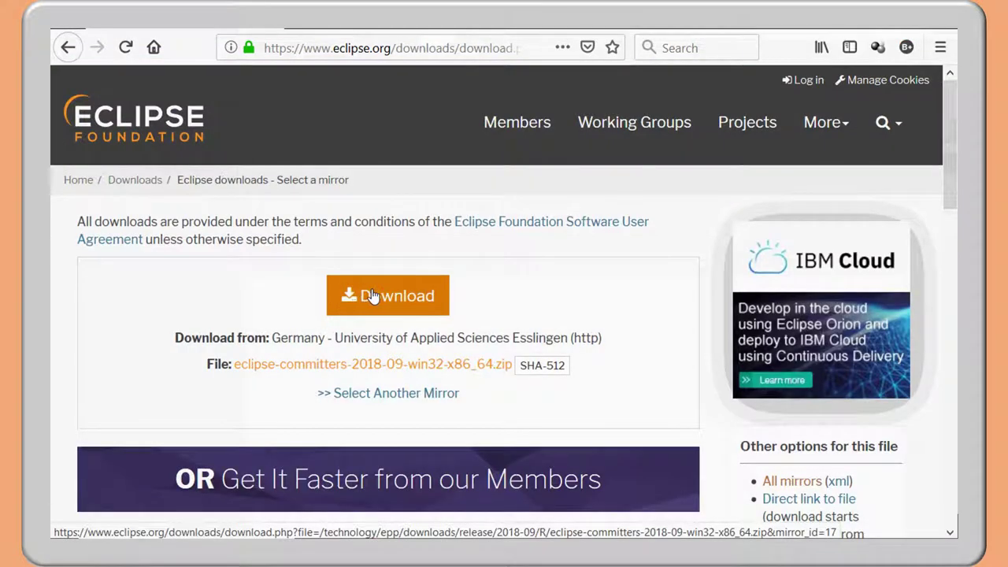
{"action": "left_click", "coordinate": [374, 296]}
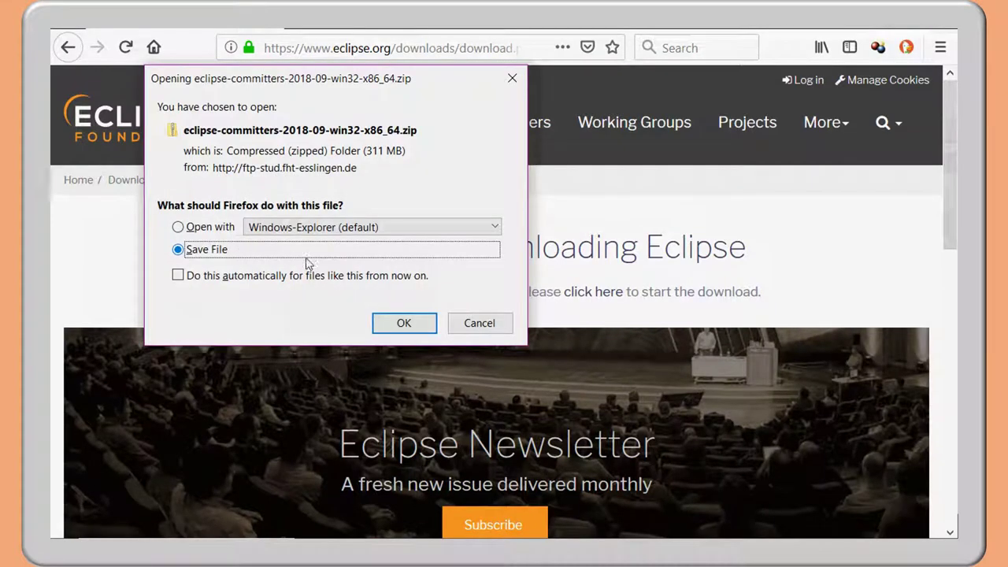
{"action": "left_click", "coordinate": [404, 323]}
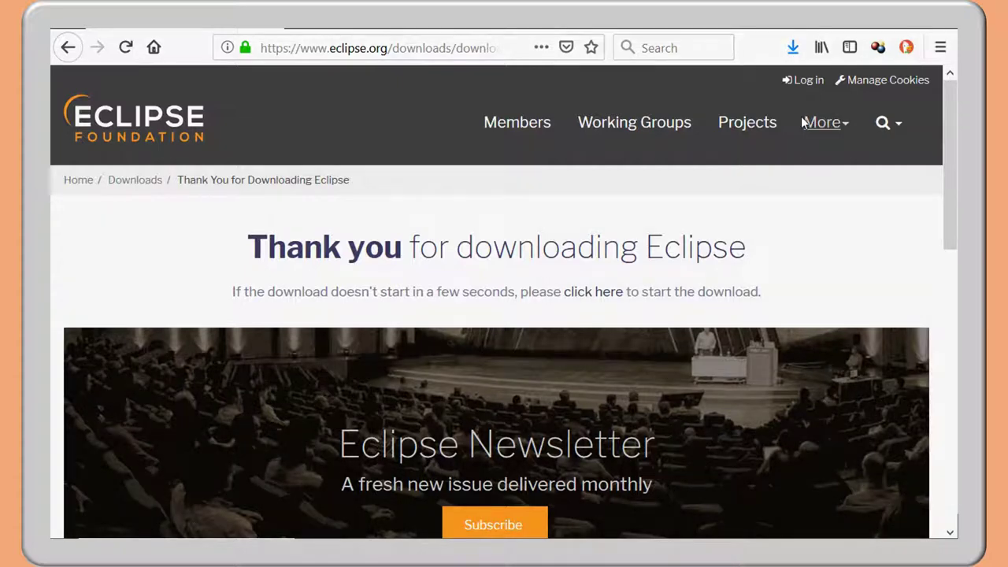
- Open the downloaded eclipse-committers-2018-09-win32-x86_64.zip from its folder in File Explorer and copy its eclipse folder into C:\Programme
{"action": "left_click", "coordinate": [792, 49]}
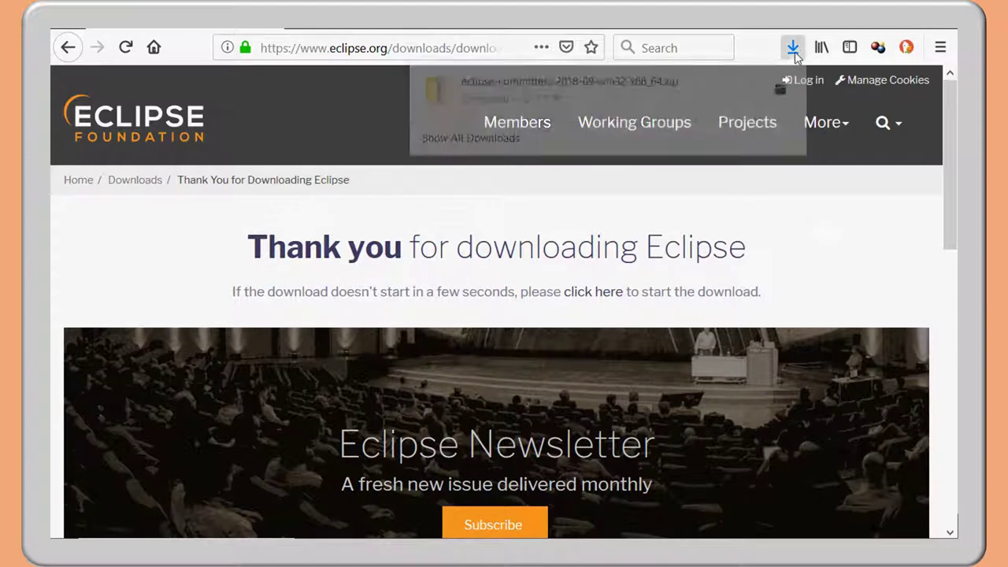
{"action": "left_click", "coordinate": [780, 95]}
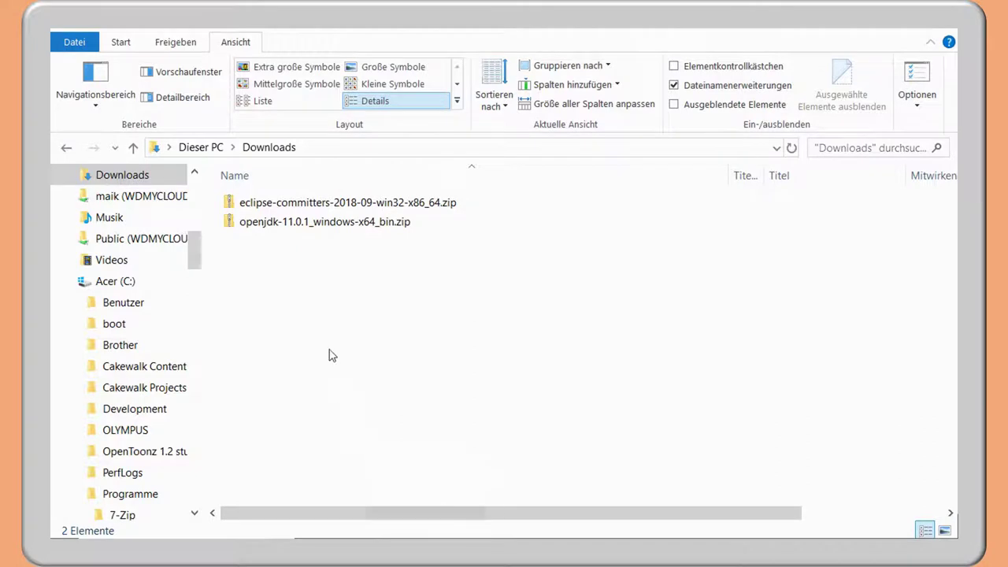
{"action": "left_click", "coordinate": [426, 205]}
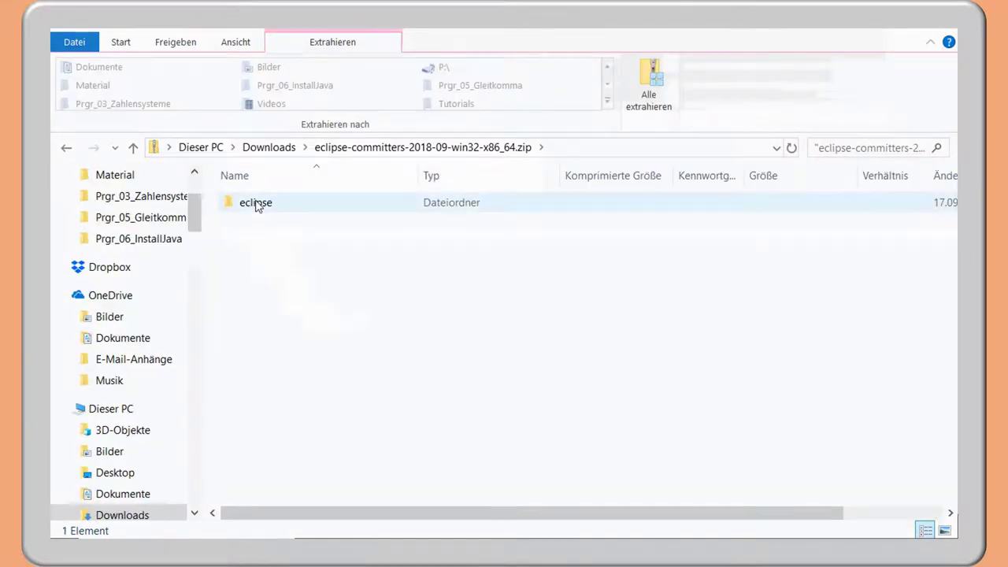
{"action": "left_click_drag", "start_coordinate": [196, 215], "coordinate": [196, 260]}
{"action": "left_click_drag", "start_coordinate": [244, 202], "coordinate": [134, 432]}
{"action": "left_click", "coordinate": [457, 215]}
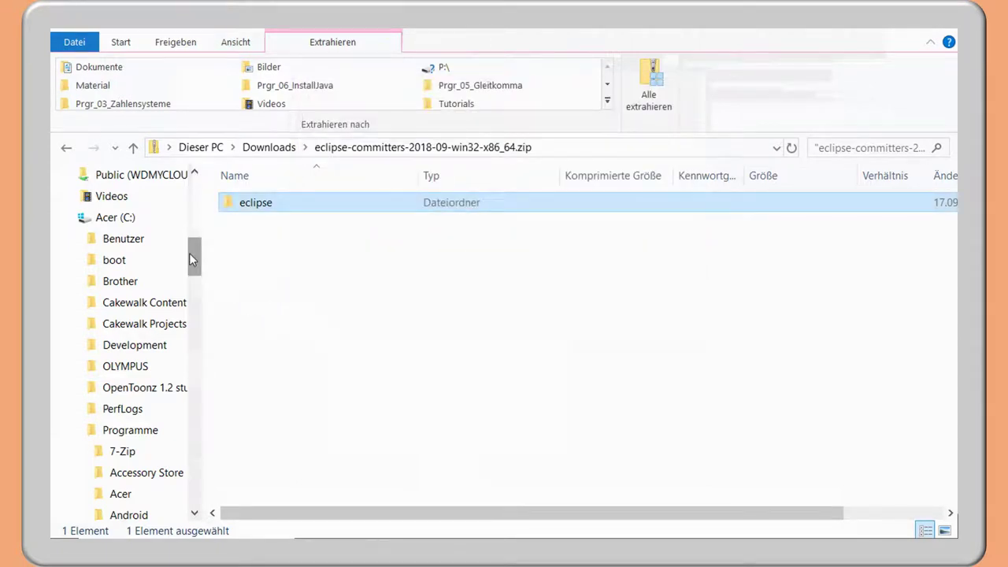
- Create a new folder named workspace in the Tutorials folder on drive C
{"action": "left_click_drag", "start_coordinate": [196, 257], "coordinate": [164, 461]}
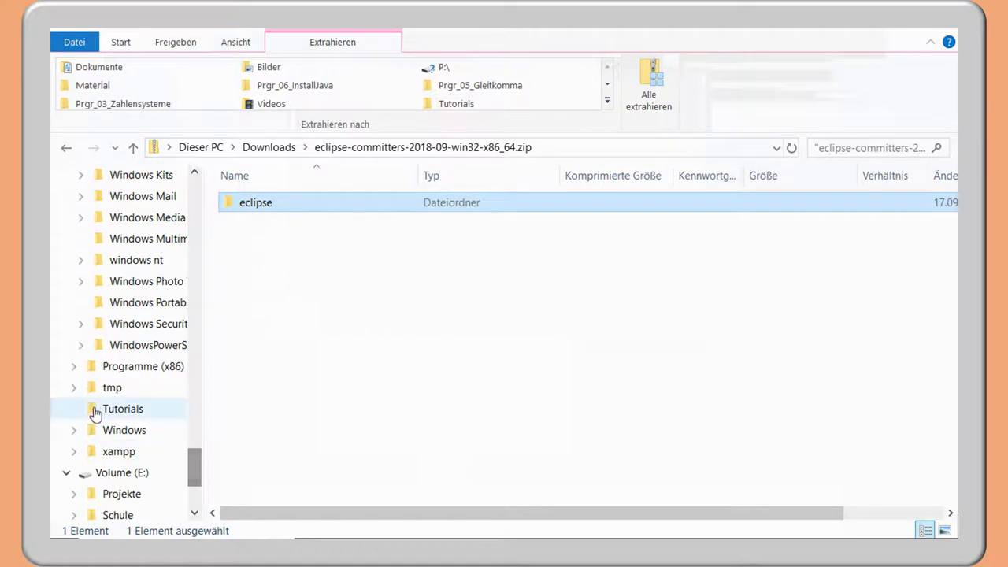
{"action": "left_click", "coordinate": [132, 411]}
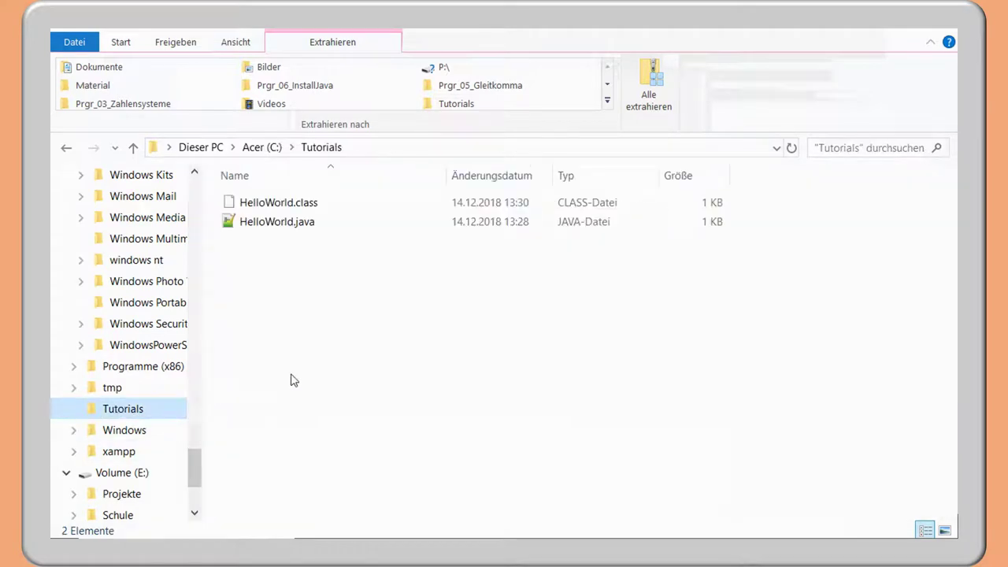
{"action": "right_click", "coordinate": [274, 284]}
{"action": "mouse_move", "coordinate": [325, 527]}
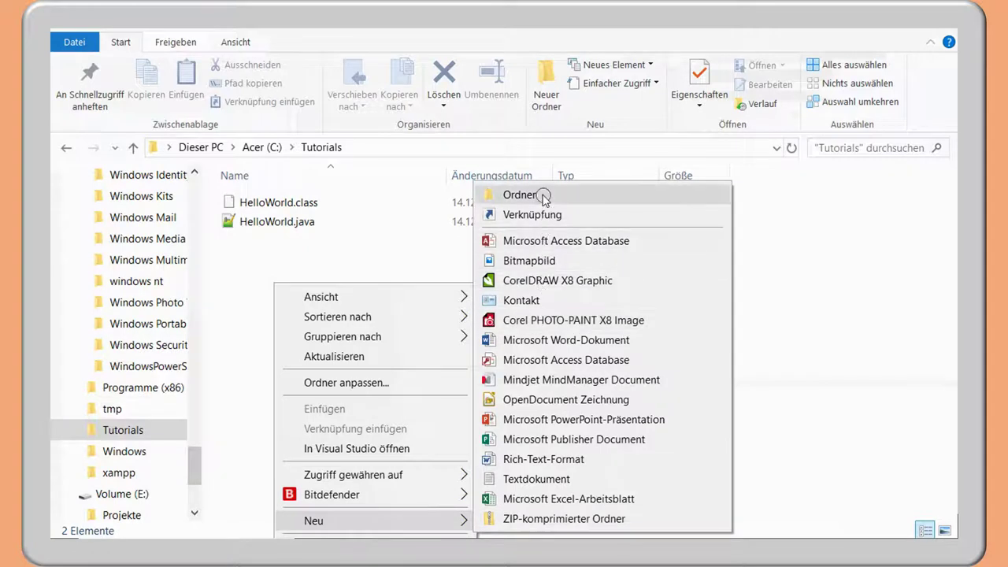
{"action": "left_click", "coordinate": [519, 194]}
{"action": "type", "text": "workspace"}
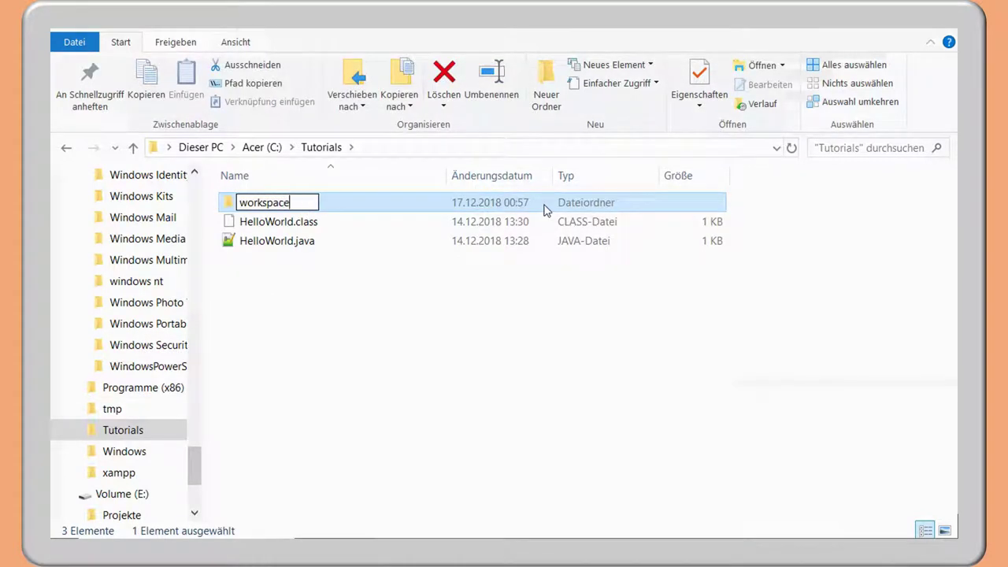
{"action": "key", "text": "Return"}
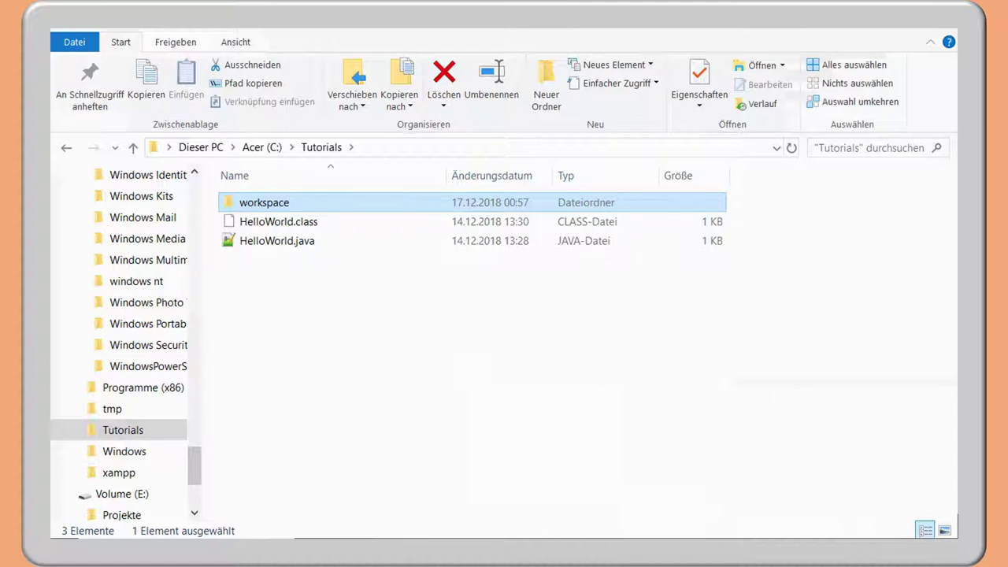
- Go to the path C:\ProgramData and open its Microsoft folder
{"action": "left_click", "coordinate": [299, 148]}
{"action": "left_click_drag", "start_coordinate": [299, 148], "coordinate": [182, 148]}
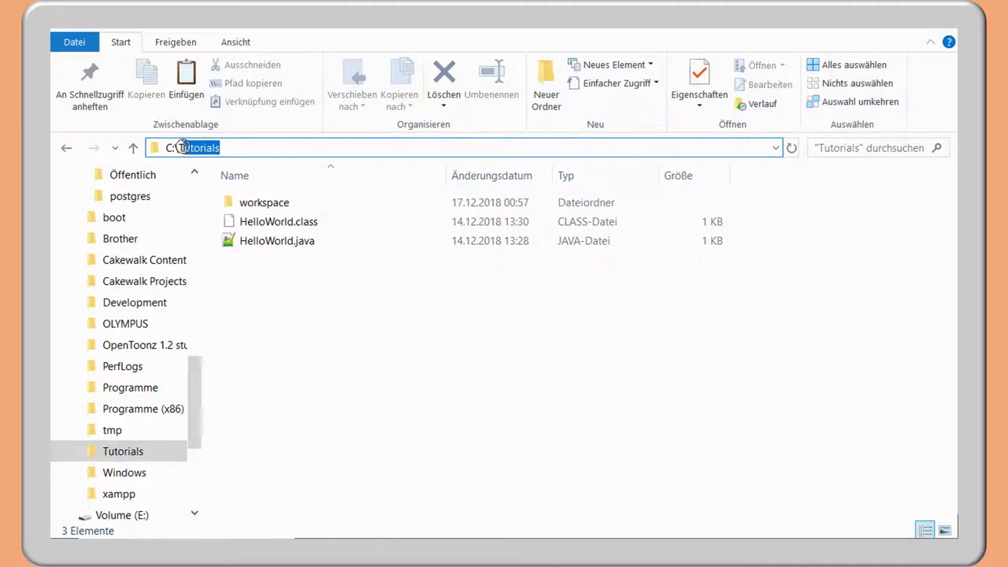
{"action": "type", "text": "P"}
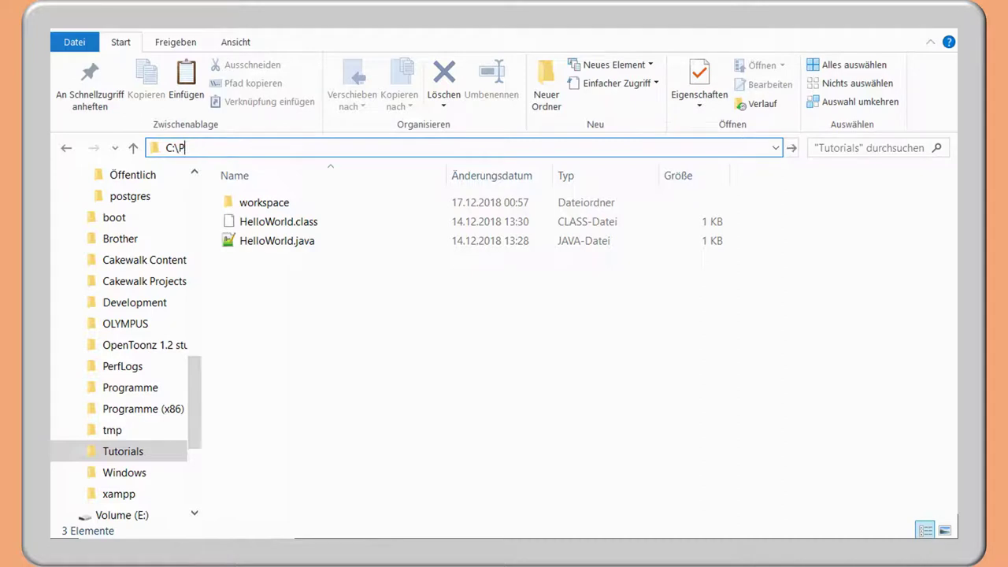
{"action": "type", "text": "rogramData"}
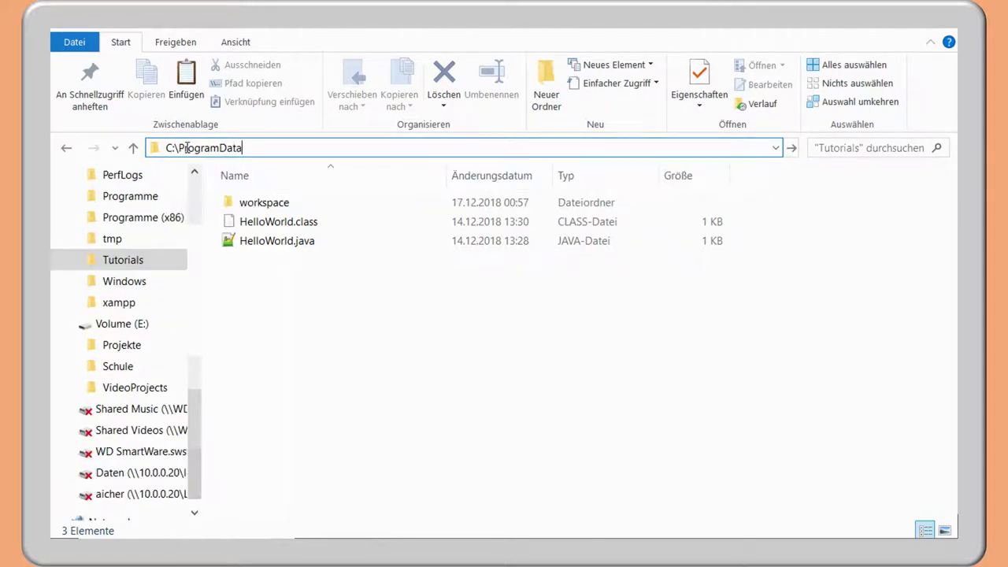
{"action": "key", "text": "Return"}
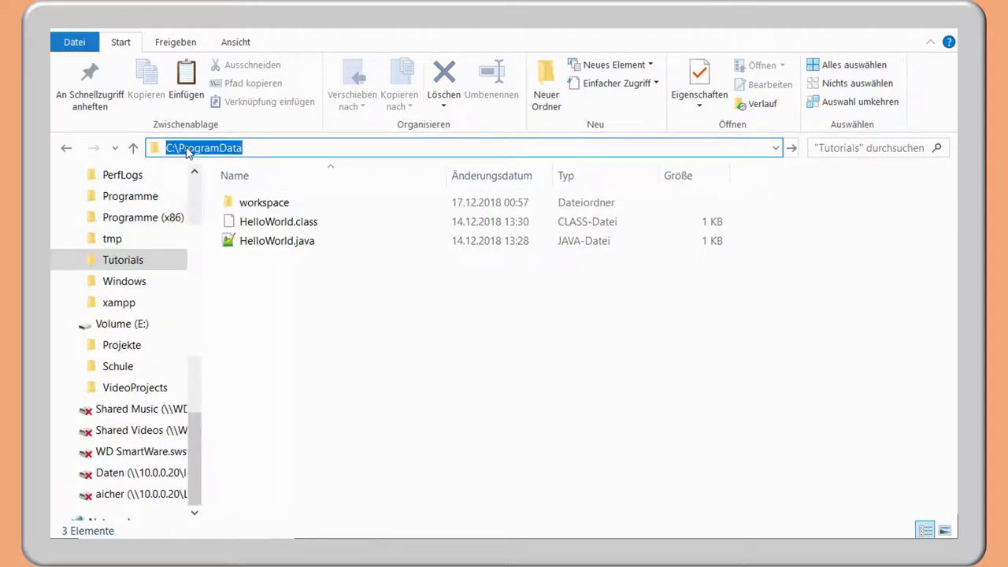
{"action": "scroll", "coordinate": [300, 395], "scroll_direction": "down", "scroll_amount": 6}
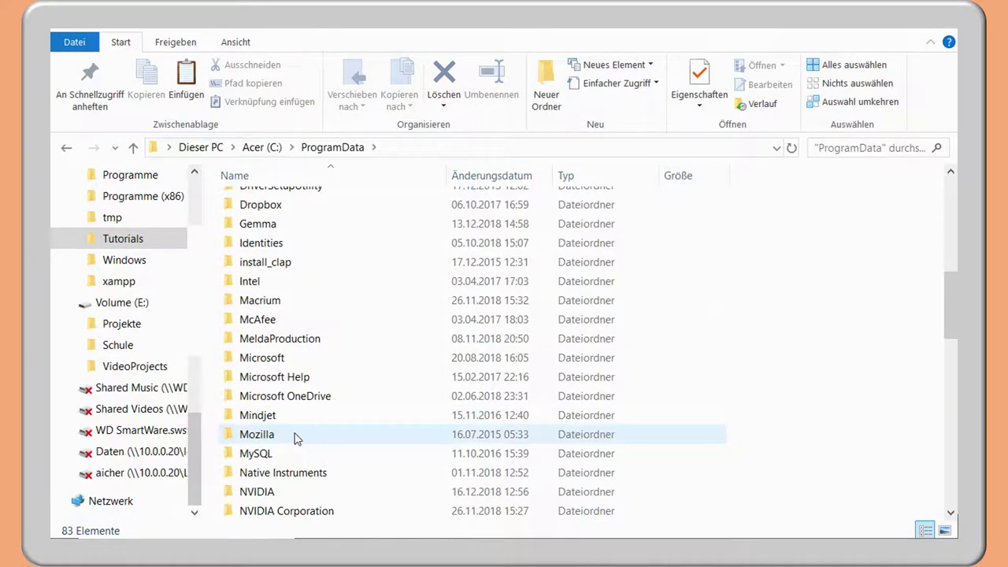
{"action": "left_click", "coordinate": [244, 358]}
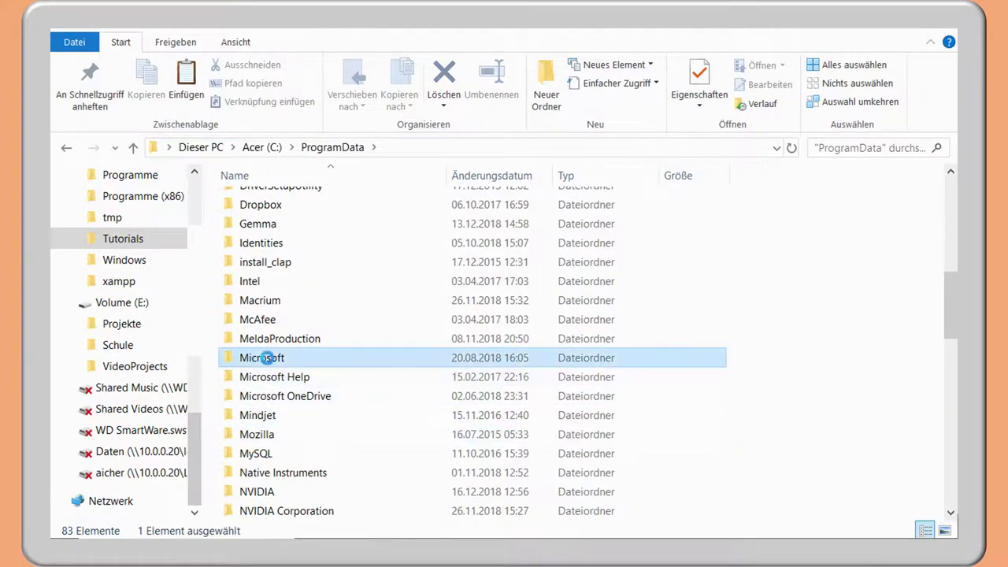
{"action": "double_click", "coordinate": [401, 364]}
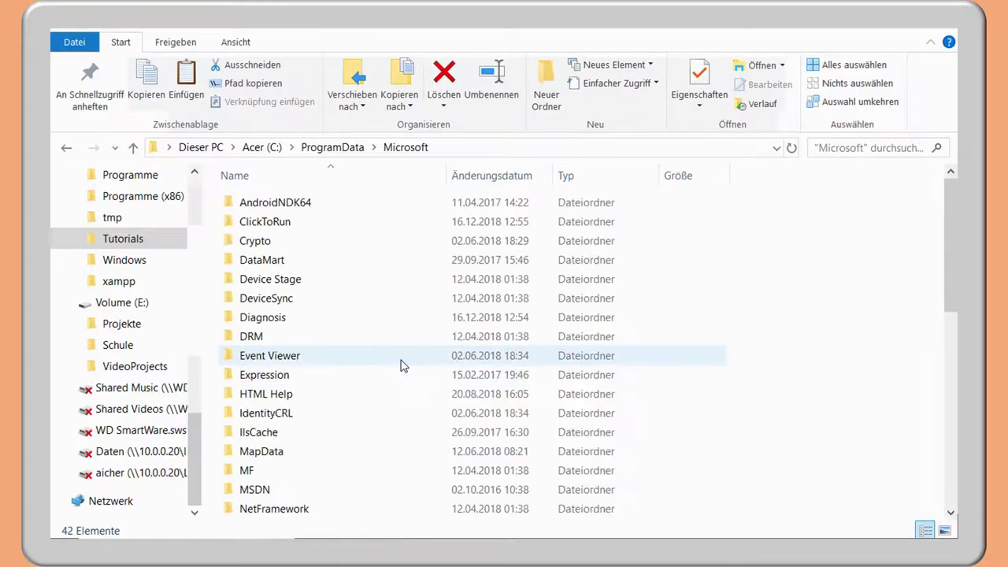
- Open the Programme folder under Windows\Startmenü within the Microsoft folder
{"action": "scroll", "coordinate": [418, 368], "scroll_direction": "down", "scroll_amount": 8}
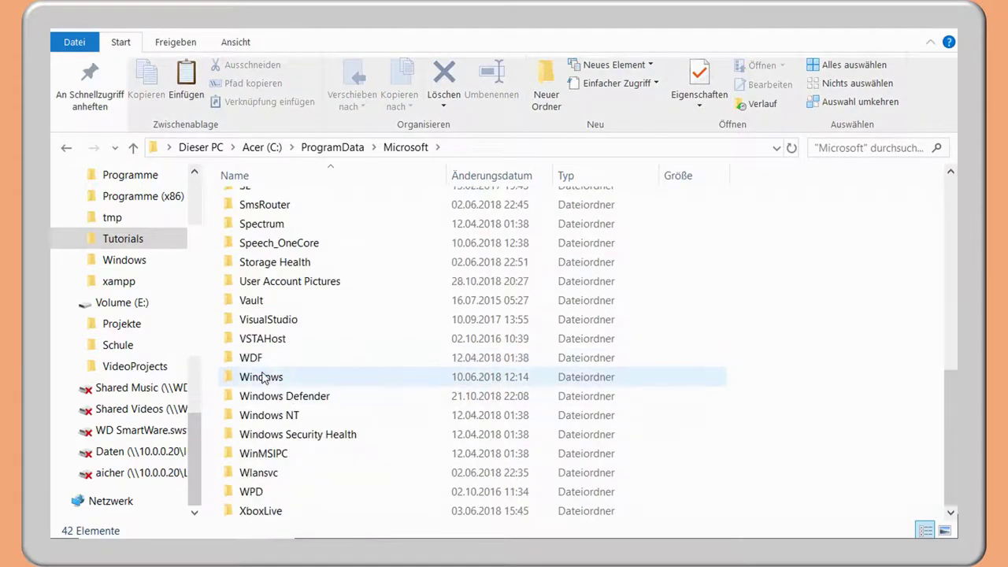
{"action": "left_click", "coordinate": [317, 377]}
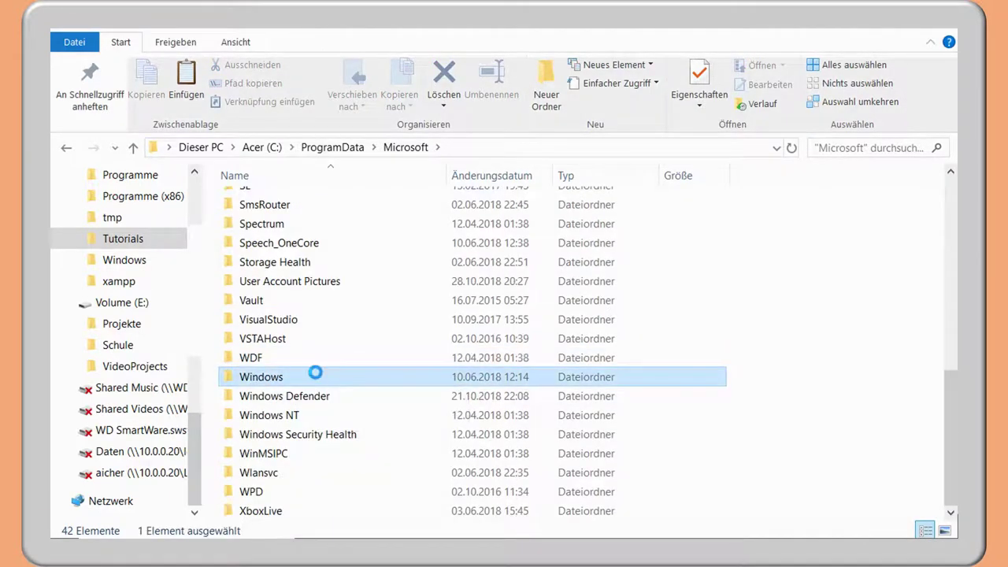
{"action": "double_click", "coordinate": [315, 374]}
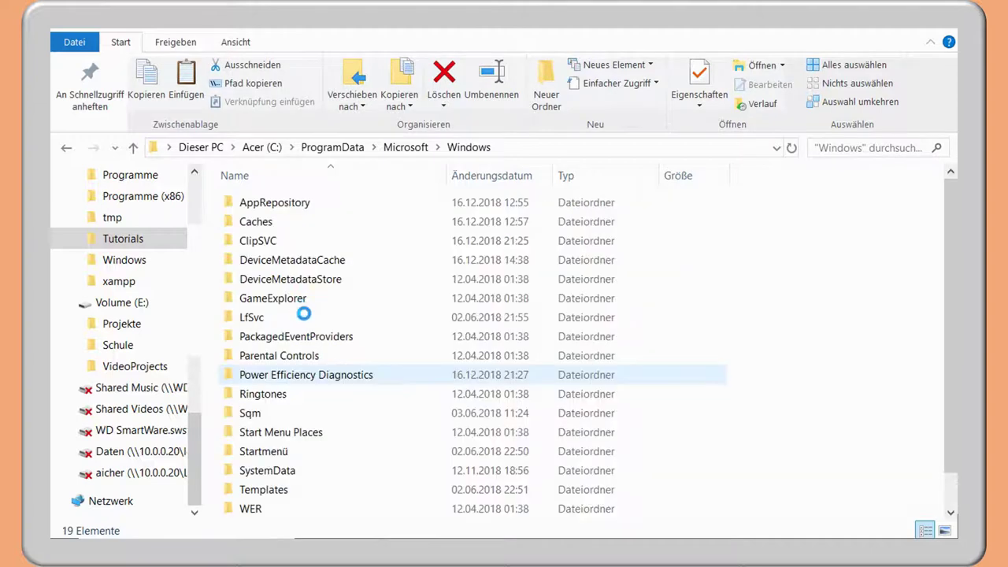
{"action": "scroll", "coordinate": [303, 313], "scroll_direction": "down", "scroll_amount": 1}
{"action": "left_click", "coordinate": [266, 414]}
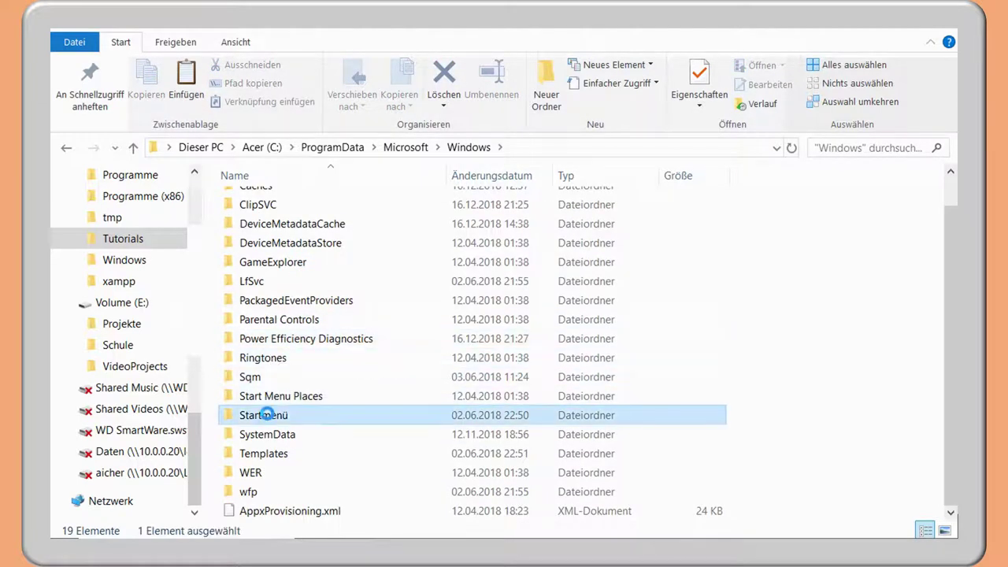
{"action": "double_click", "coordinate": [422, 415]}
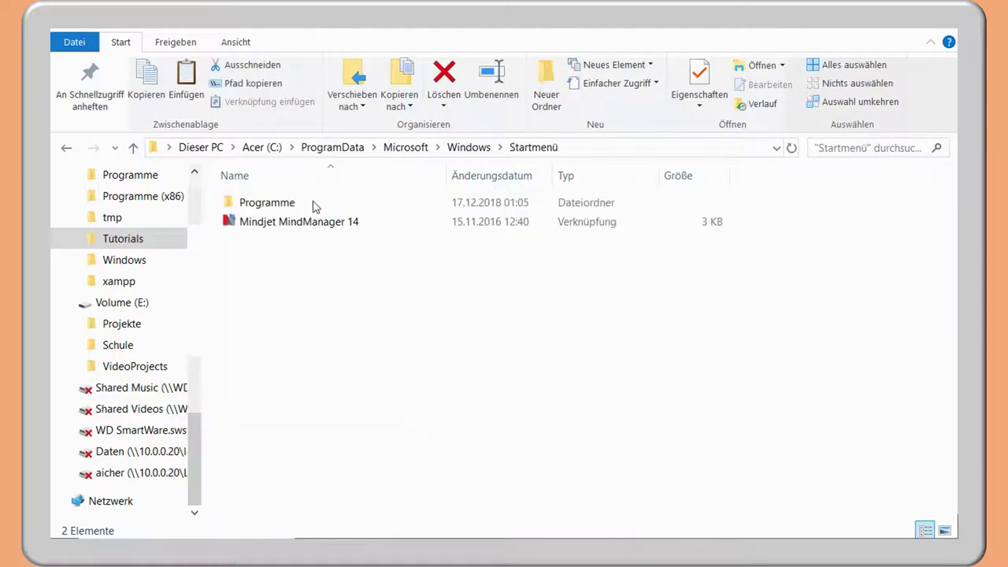
{"action": "left_click", "coordinate": [291, 208]}
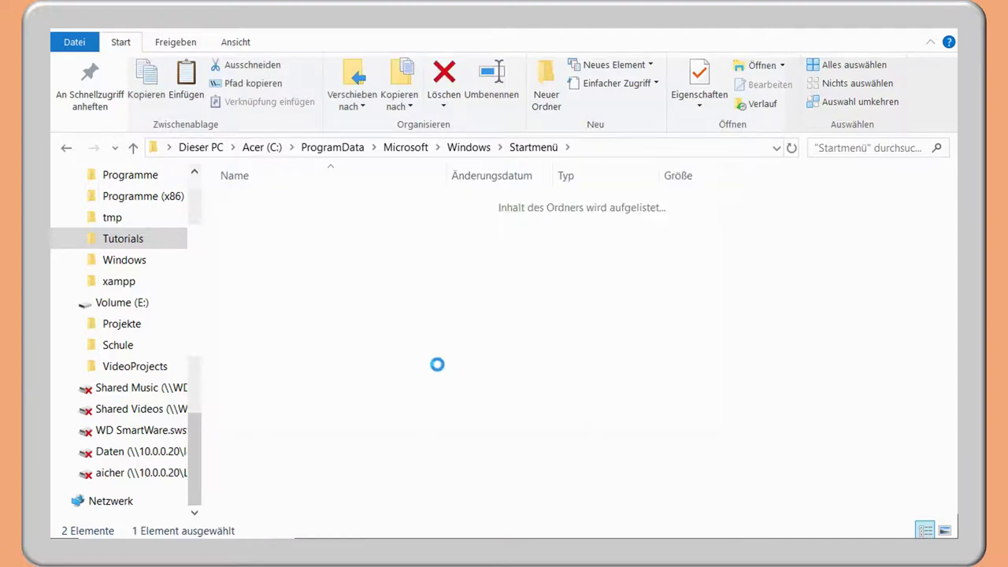
- Create a new folder named Eclipse in the Start menu's Programme folder, granting the administrator permission
{"action": "left_click", "coordinate": [550, 90]}
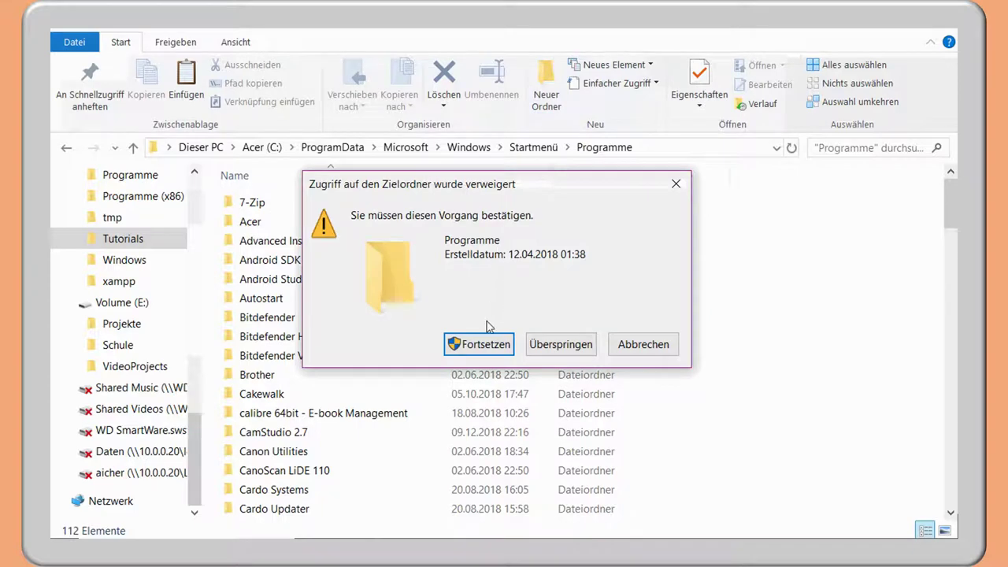
{"action": "left_click", "coordinate": [480, 344]}
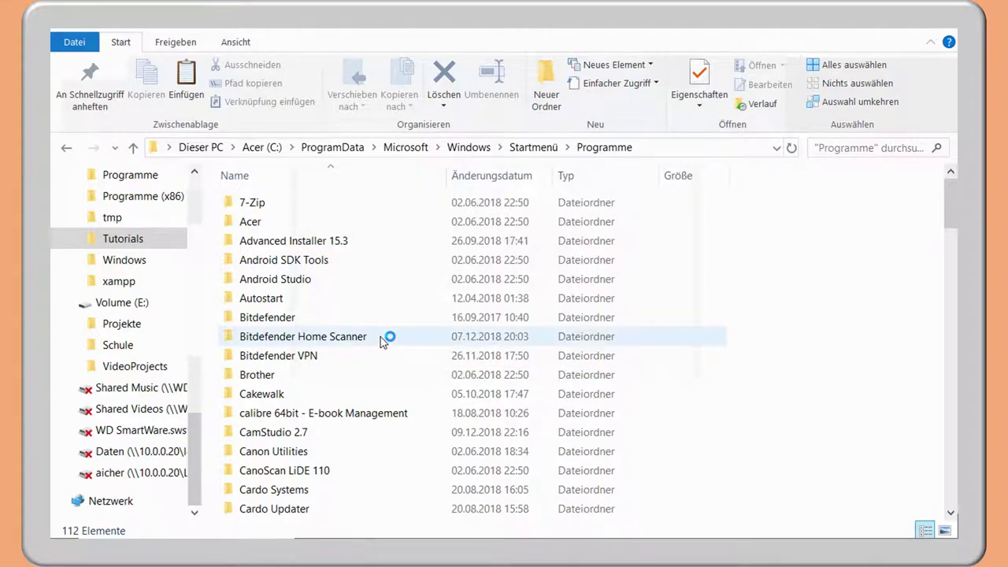
{"action": "type", "text": "E"}
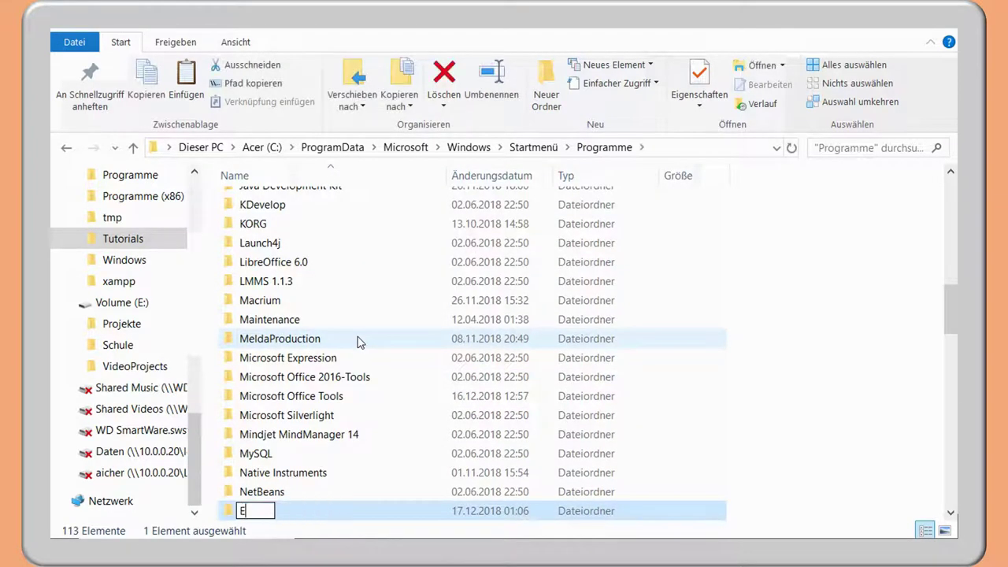
{"action": "type", "text": "clipse"}
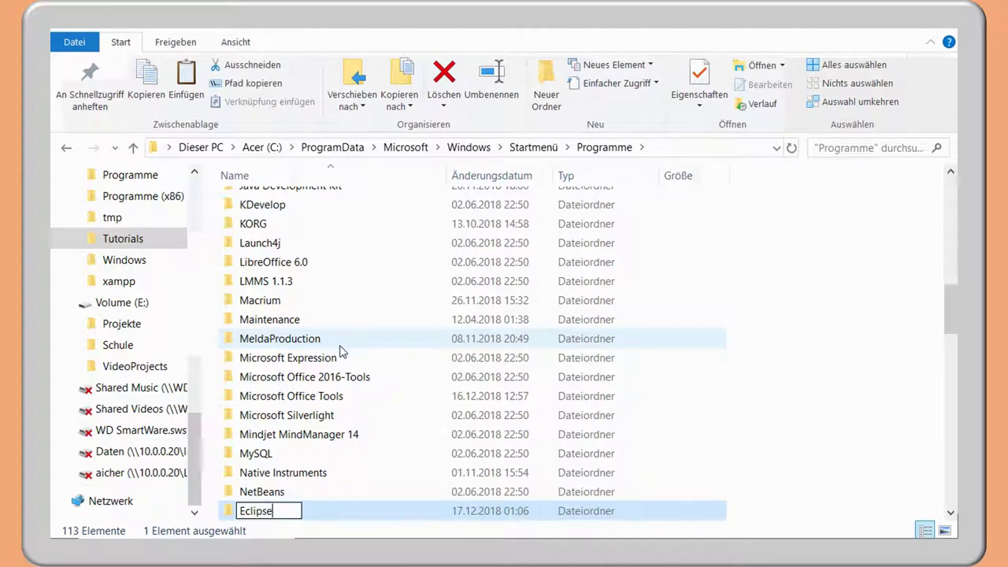
{"action": "key", "text": "Return"}
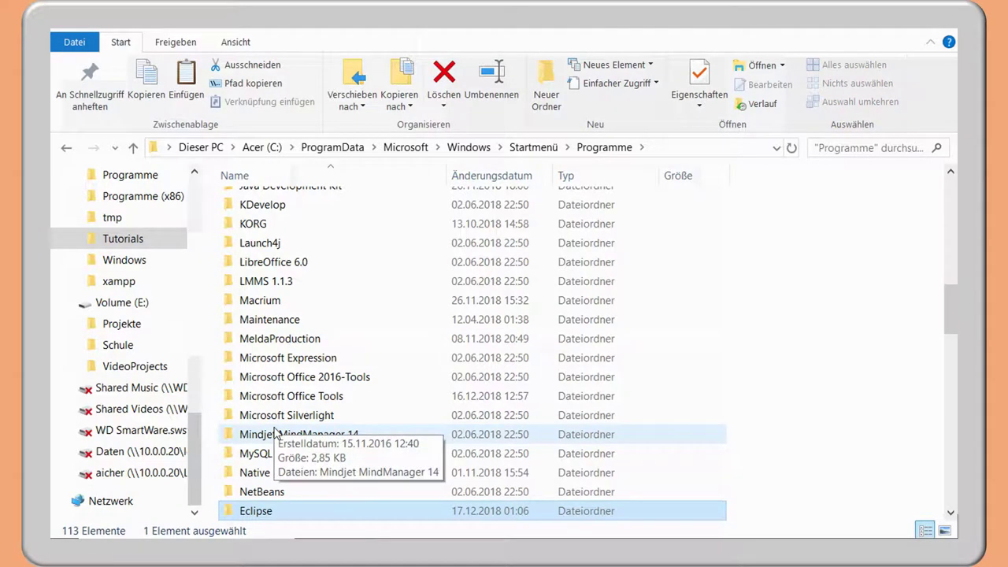
- Open the eclipse folder in C:\Programme and locate eclipse.exe
{"action": "left_click_drag", "start_coordinate": [196, 437], "coordinate": [189, 369]}
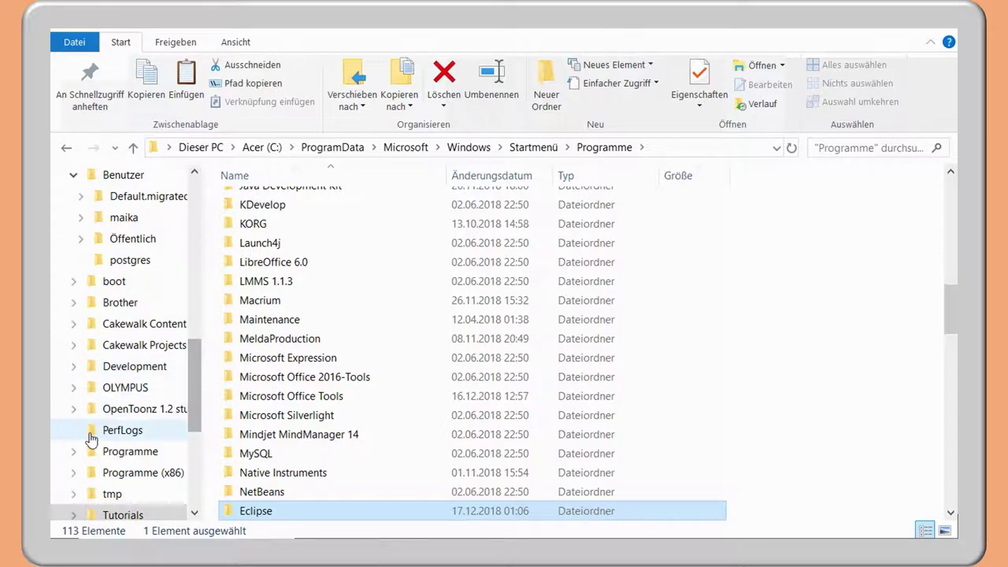
{"action": "left_click", "coordinate": [71, 450]}
{"action": "scroll", "coordinate": [110, 397], "scroll_direction": "down", "scroll_amount": 5}
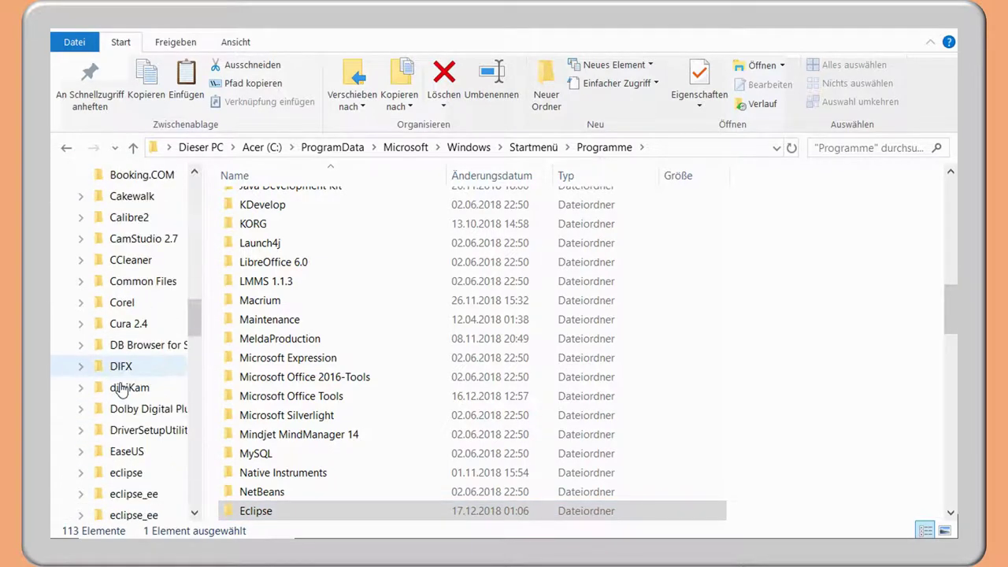
{"action": "left_click", "coordinate": [124, 367]}
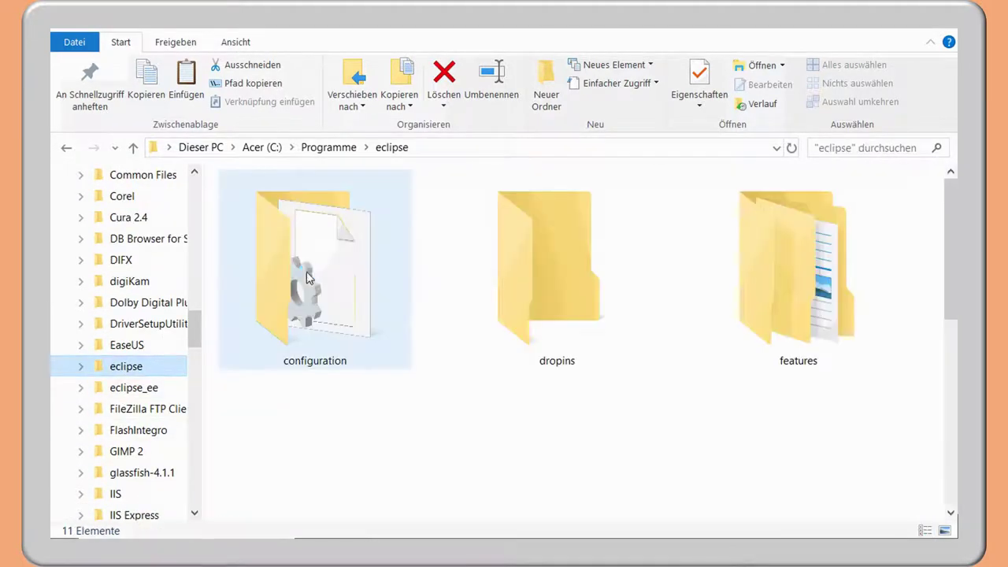
{"action": "scroll", "coordinate": [569, 362], "scroll_direction": "down", "scroll_amount": 5}
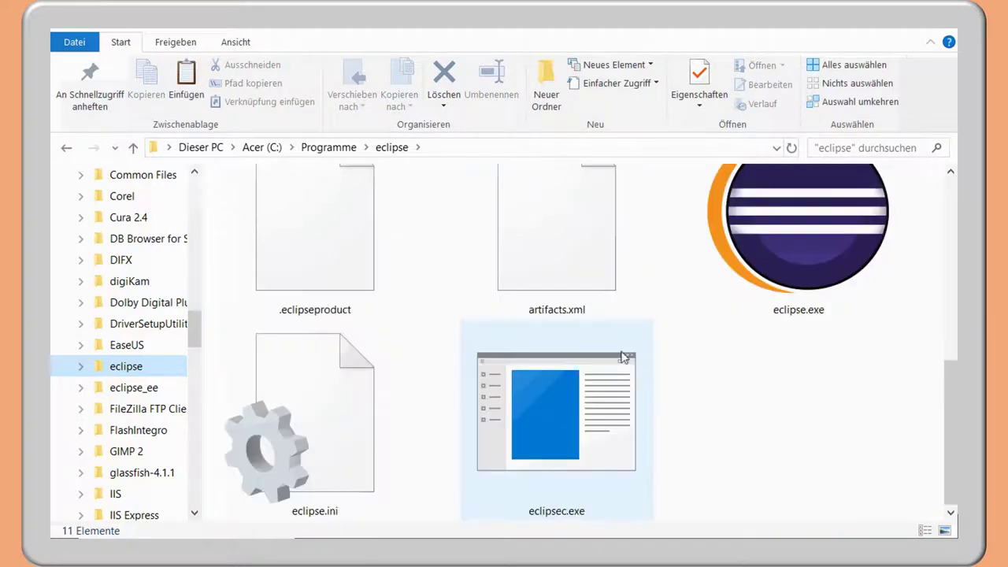
- Create a shortcut to eclipse.exe, agreeing to have it placed on the desktop
{"action": "double_click", "coordinate": [792, 235]}
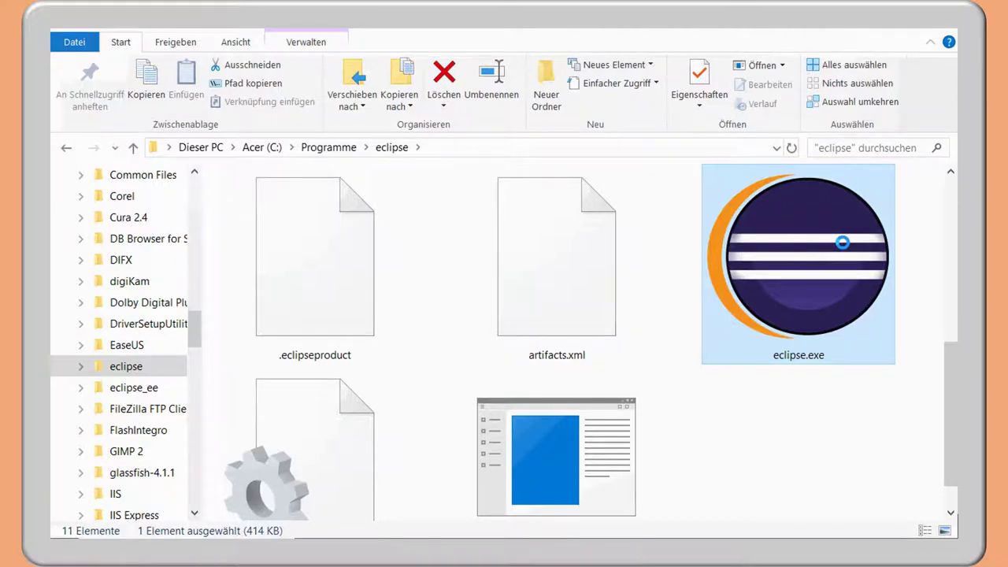
{"action": "right_click", "coordinate": [794, 206]}
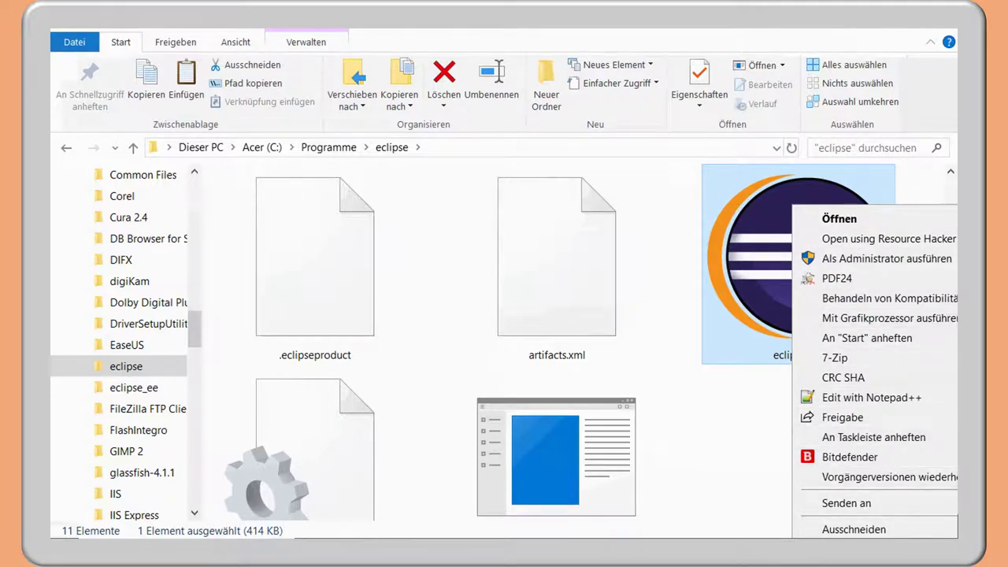
{"action": "key", "text": "v"}
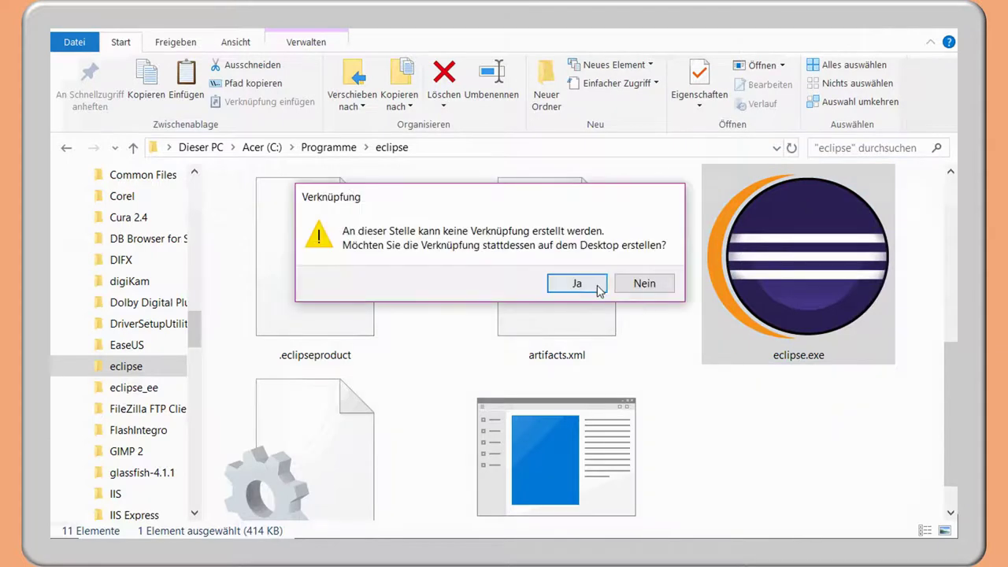
{"action": "left_click", "coordinate": [583, 288]}
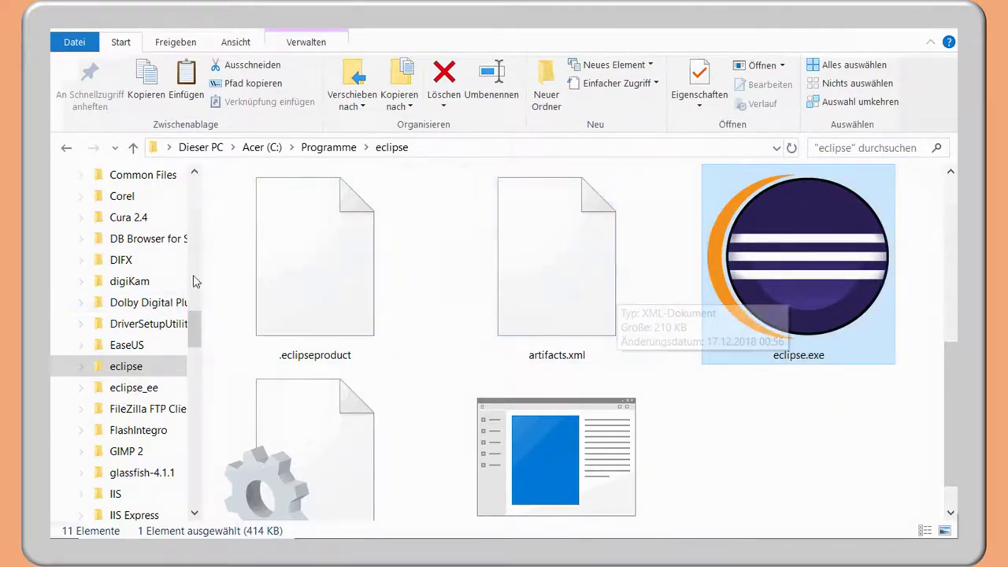
- Go to the Desktop folder and cut the eclipse.exe - Verknüpfung shortcut
{"action": "left_click_drag", "start_coordinate": [196, 331], "coordinate": [196, 218]}
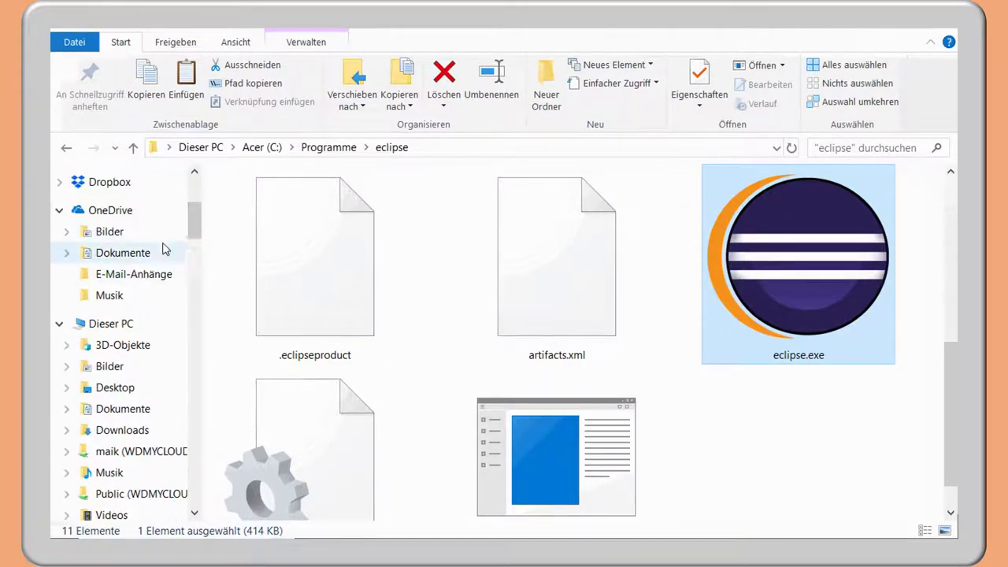
{"action": "scroll", "coordinate": [147, 262], "scroll_direction": "up", "scroll_amount": 4}
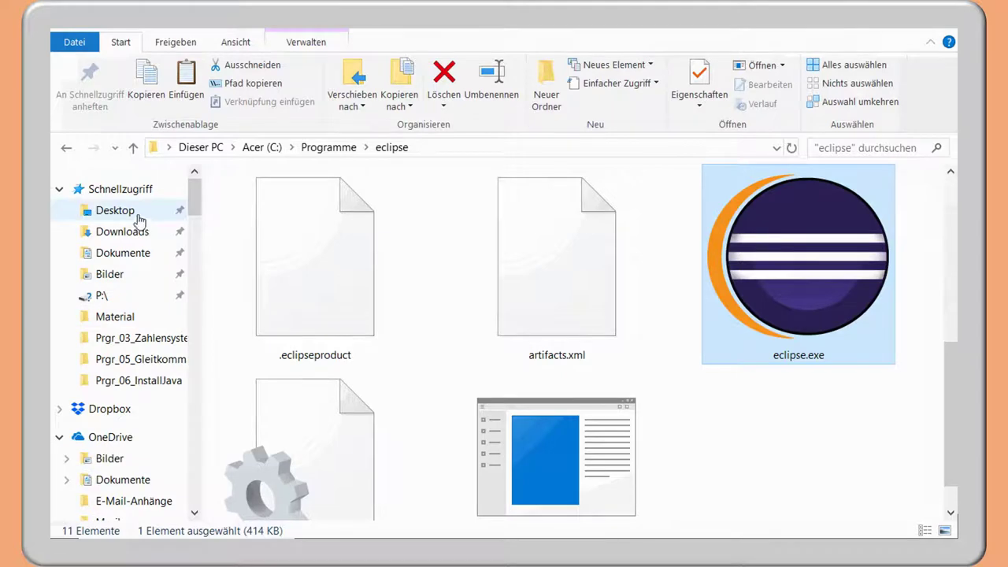
{"action": "left_click", "coordinate": [122, 210]}
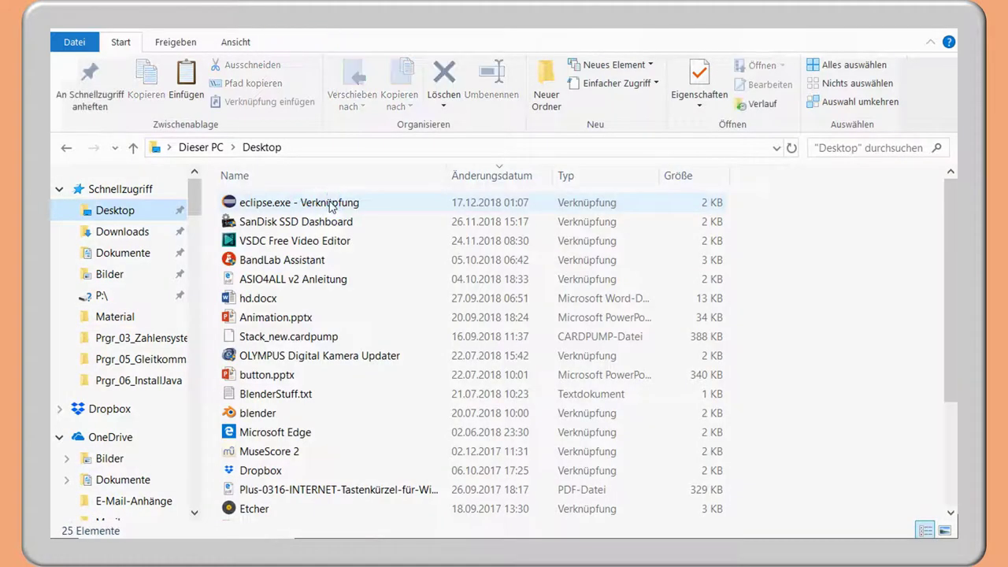
{"action": "left_click", "coordinate": [362, 202]}
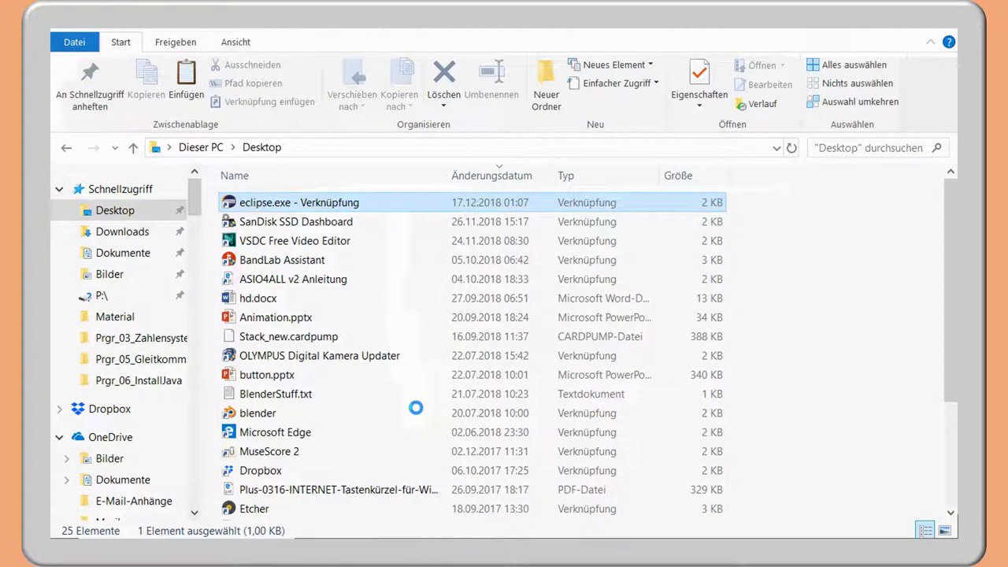
{"action": "right_click", "coordinate": [332, 282]}
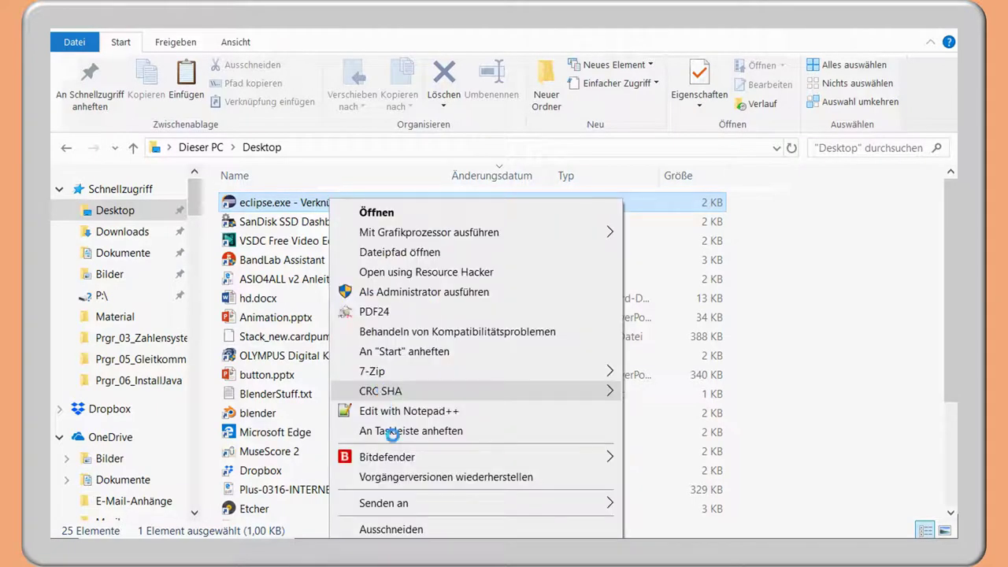
{"action": "left_click", "coordinate": [394, 529]}
- Return to the path C:\ProgramData and open its Microsoft folder
{"action": "left_click_drag", "start_coordinate": [194, 197], "coordinate": [229, 465]}
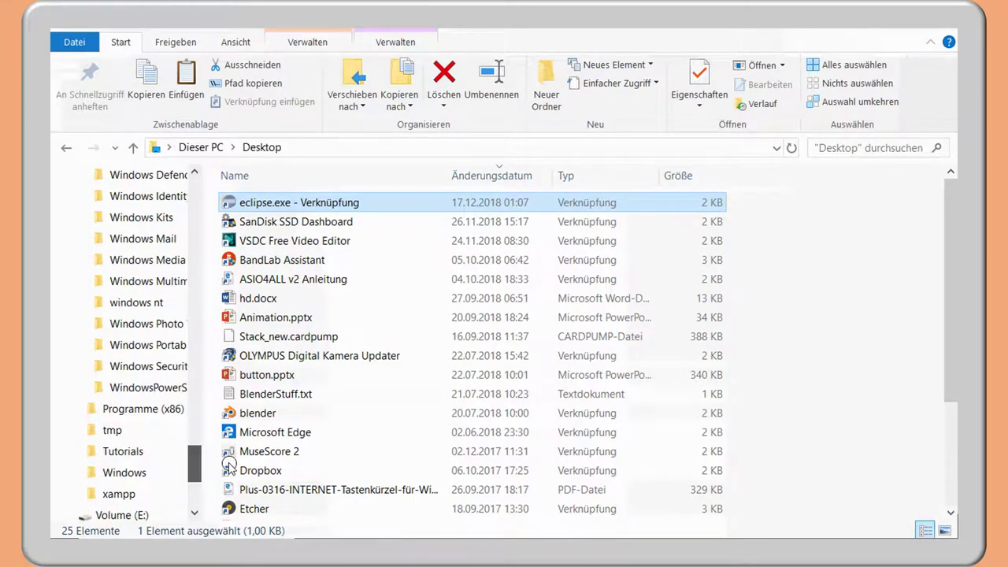
{"action": "left_click", "coordinate": [317, 147]}
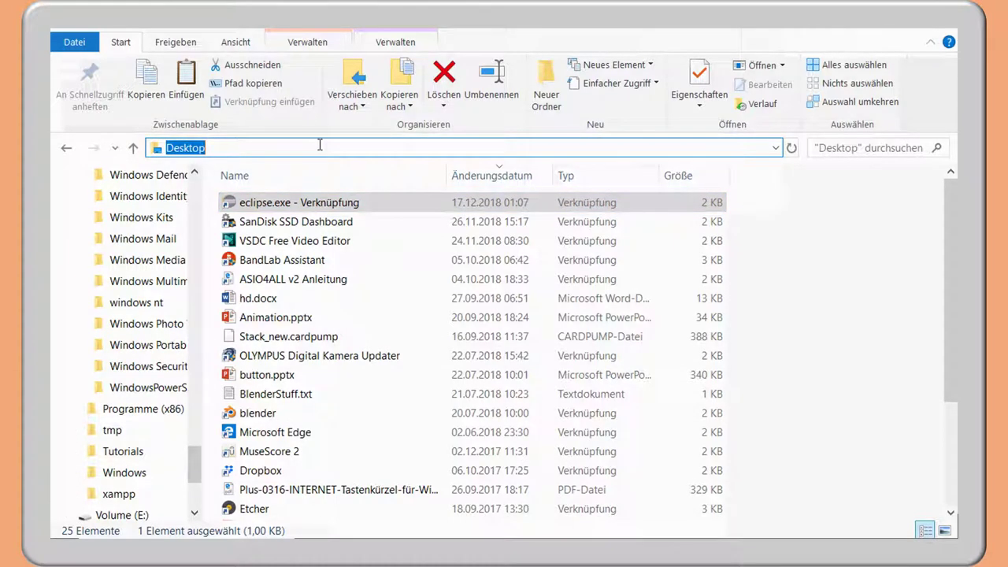
{"action": "type", "text": "C:"}
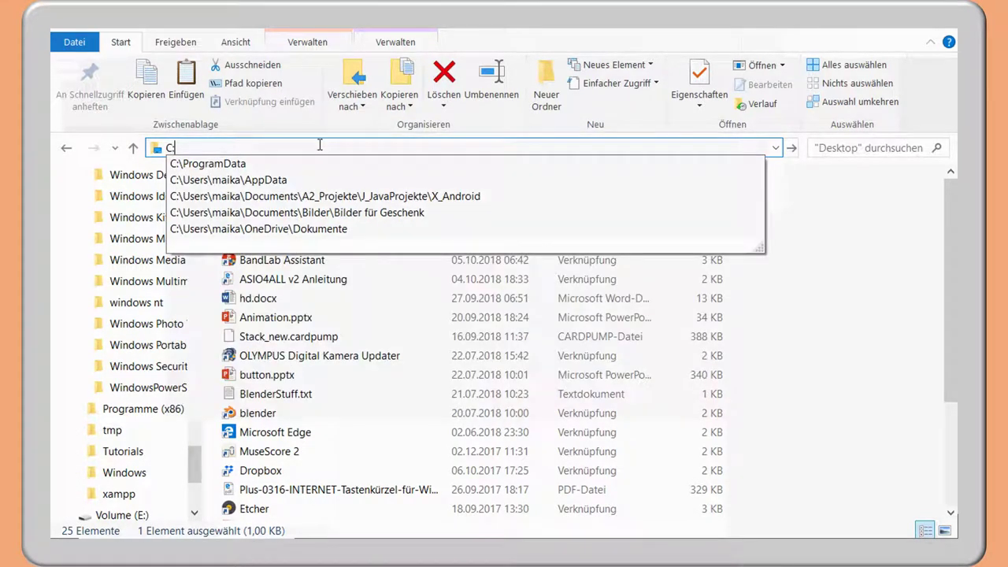
{"action": "left_click", "coordinate": [319, 163]}
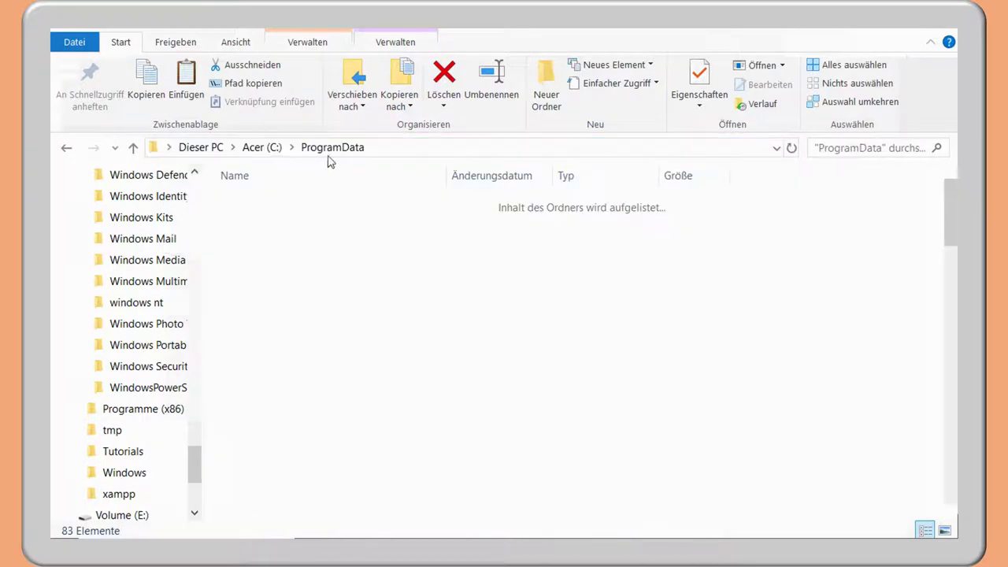
{"action": "scroll", "coordinate": [275, 422], "scroll_direction": "down", "scroll_amount": 5}
{"action": "scroll", "coordinate": [295, 419], "scroll_direction": "down", "scroll_amount": 2}
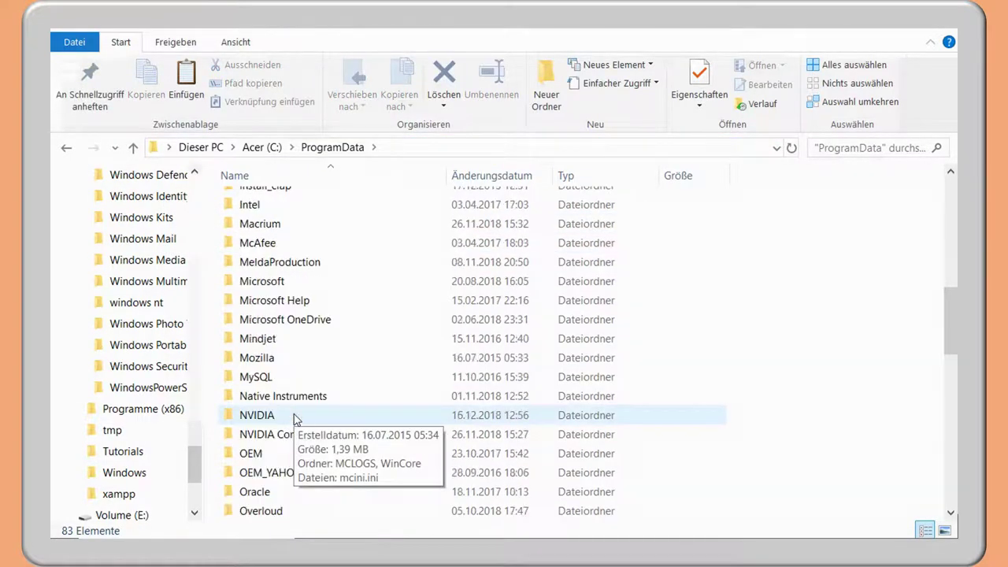
{"action": "left_click", "coordinate": [265, 288]}
{"action": "double_click", "coordinate": [265, 285]}
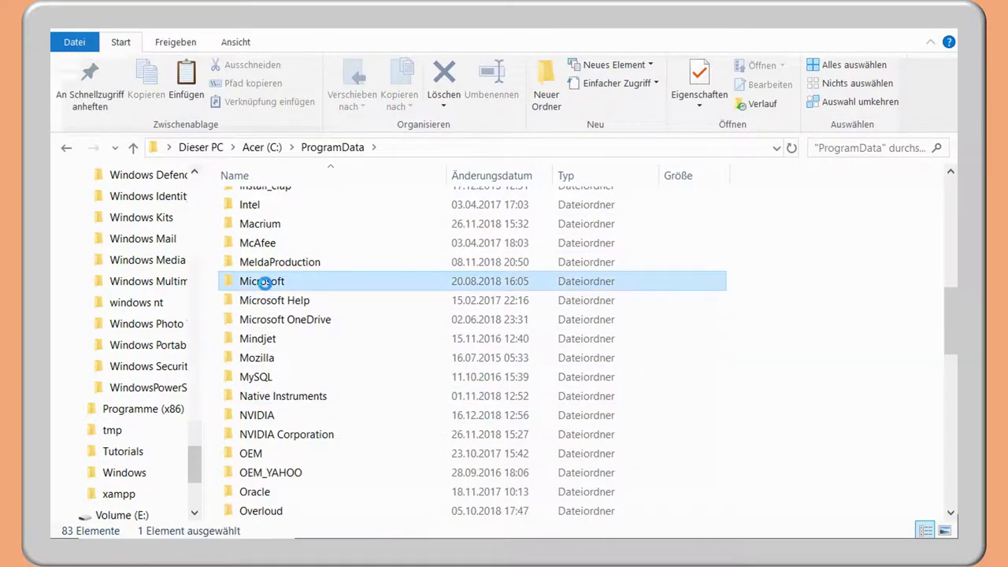
- Open the Windows folder, followed by Startmenü and its Programme subfolder
{"action": "scroll", "coordinate": [290, 330], "scroll_direction": "down", "scroll_amount": 6}
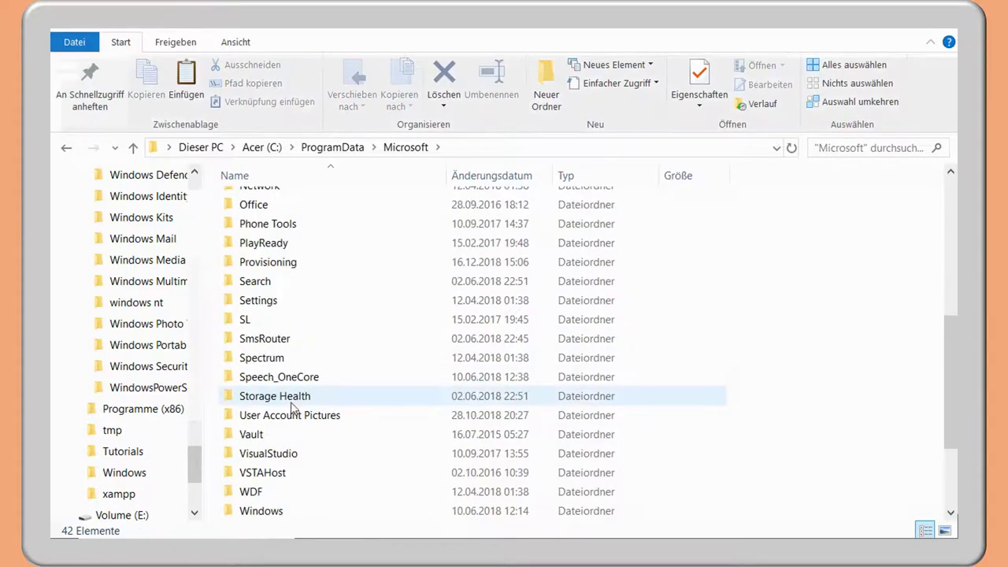
{"action": "scroll", "coordinate": [268, 441], "scroll_direction": "down", "scroll_amount": 3}
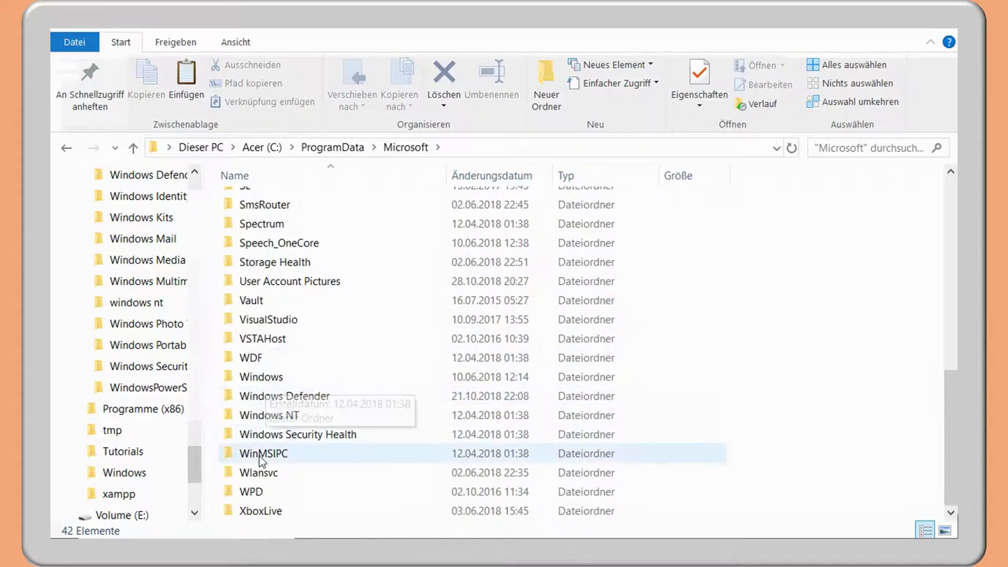
{"action": "left_click", "coordinate": [264, 376]}
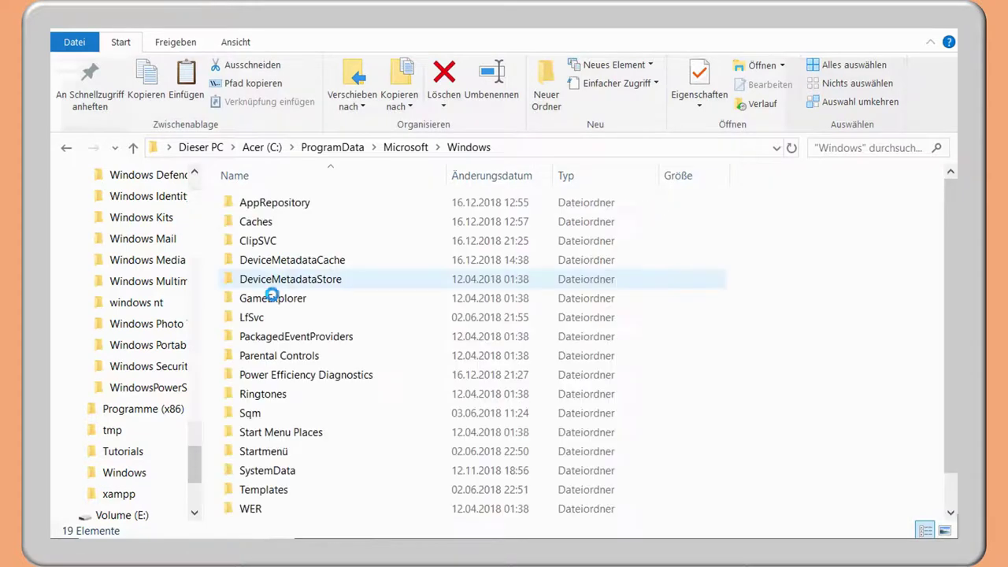
{"action": "scroll", "coordinate": [271, 393], "scroll_direction": "down", "scroll_amount": 1}
{"action": "double_click", "coordinate": [264, 415]}
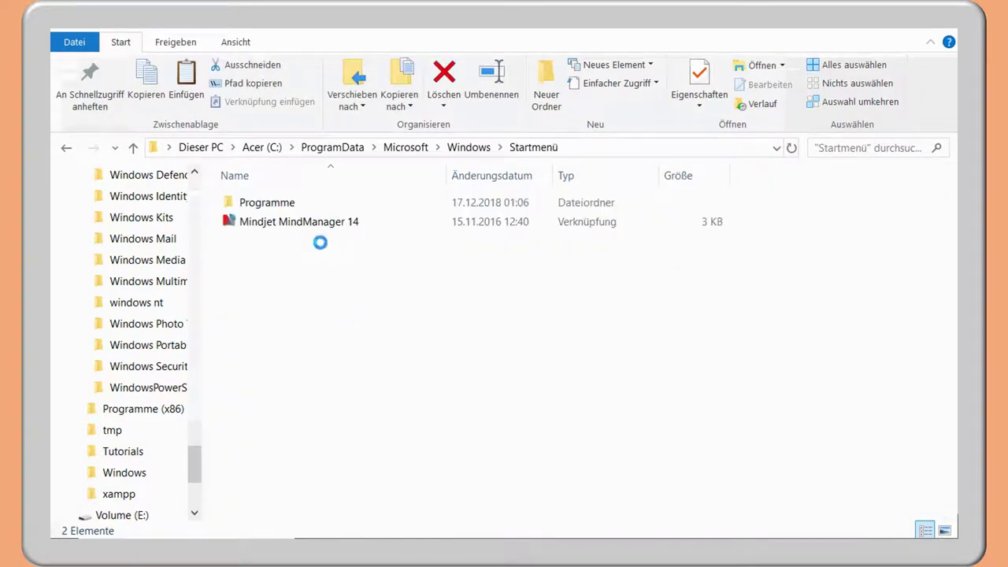
{"action": "double_click", "coordinate": [277, 207]}
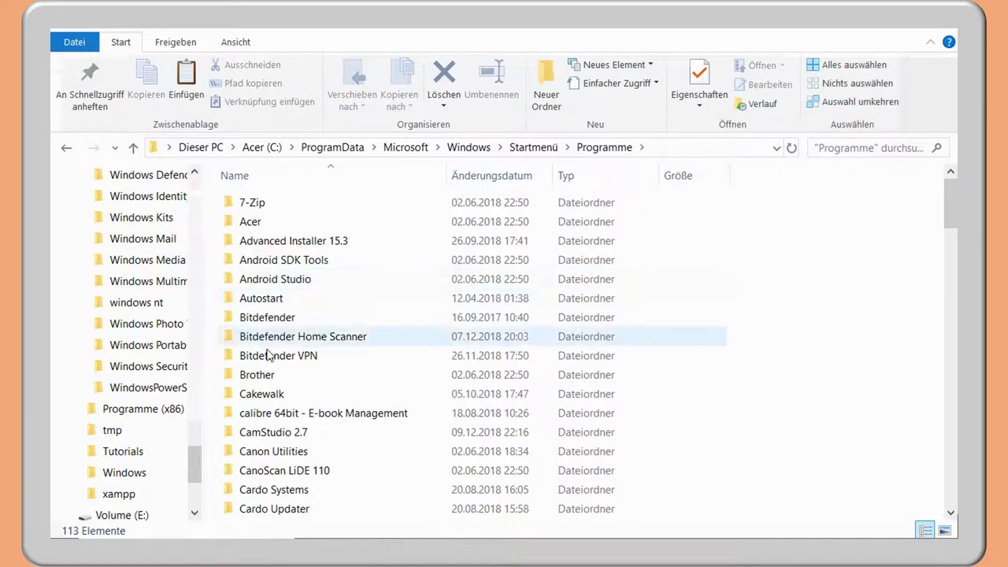
- Open the Eclipse folder in the Start menu's Programme folder and paste the cut shortcut there, granting the administrator permission
{"action": "scroll", "coordinate": [299, 370], "scroll_direction": "down", "scroll_amount": 2}
{"action": "scroll", "coordinate": [281, 384], "scroll_direction": "down", "scroll_amount": 3}
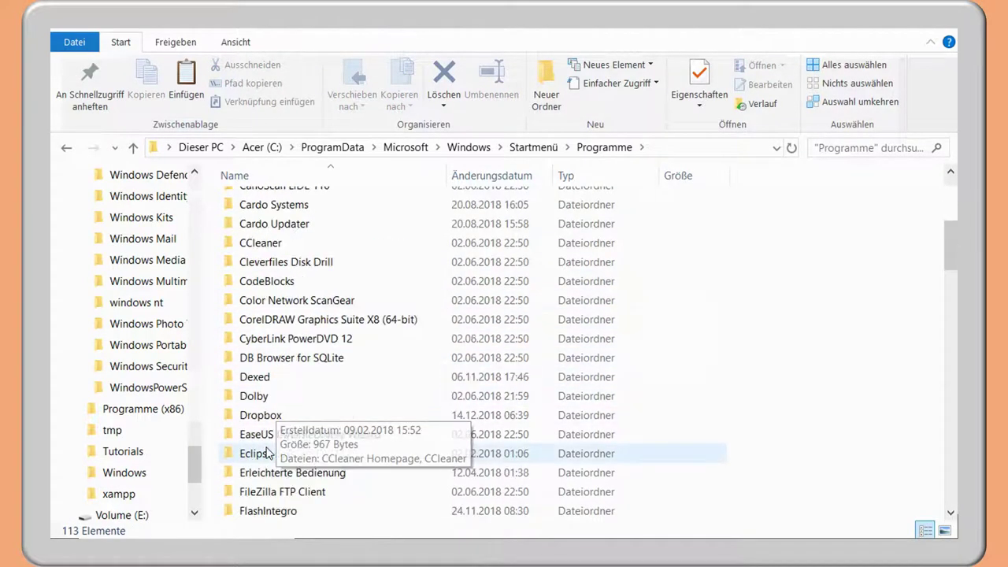
{"action": "left_click", "coordinate": [276, 453]}
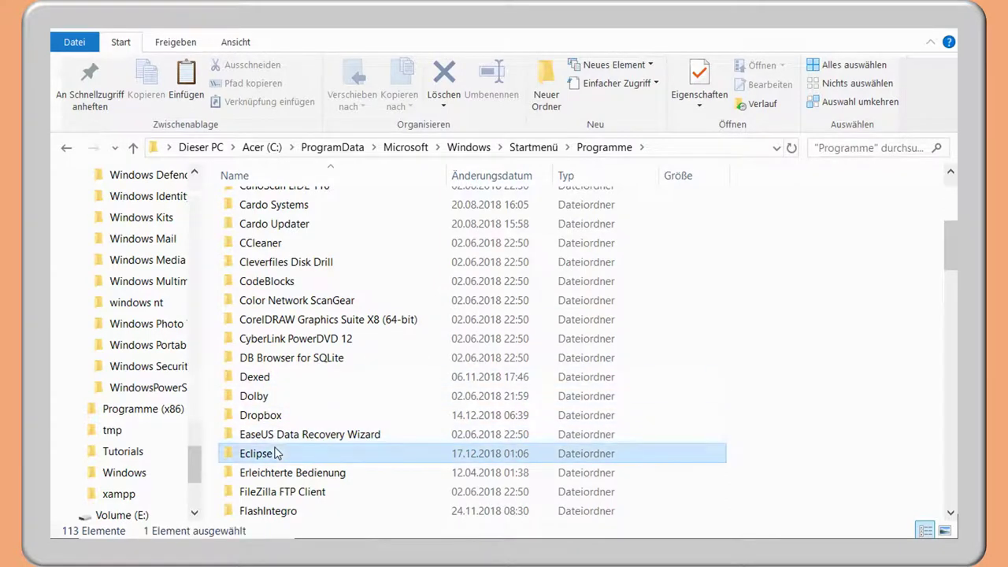
{"action": "double_click", "coordinate": [300, 448]}
{"action": "right_click", "coordinate": [280, 304]}
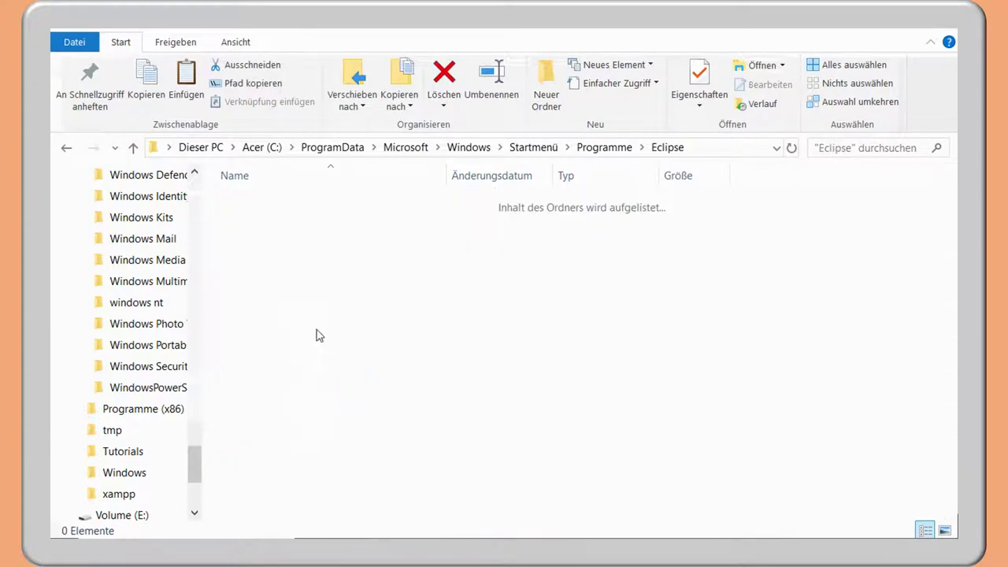
{"action": "left_click", "coordinate": [330, 433]}
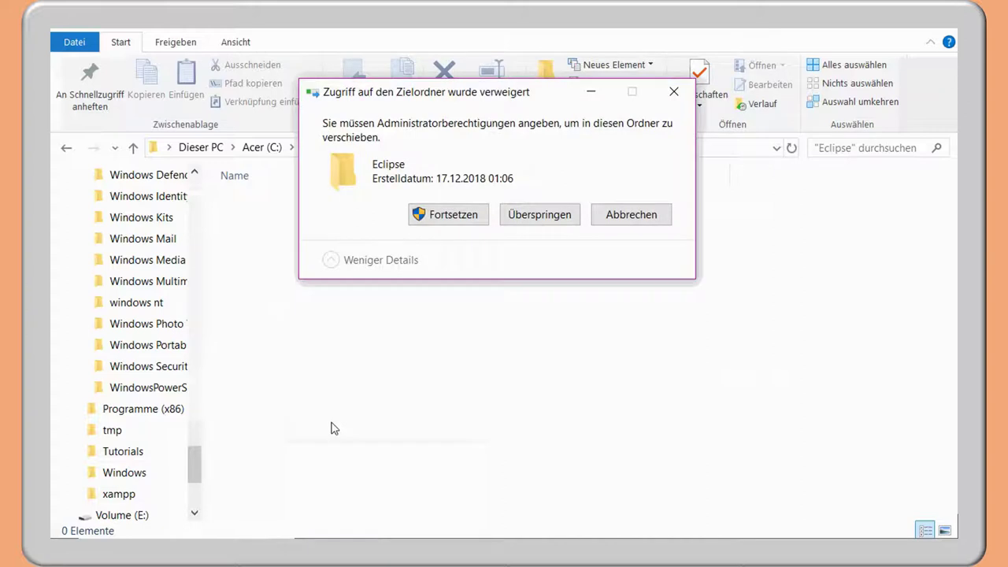
{"action": "left_click", "coordinate": [456, 221]}
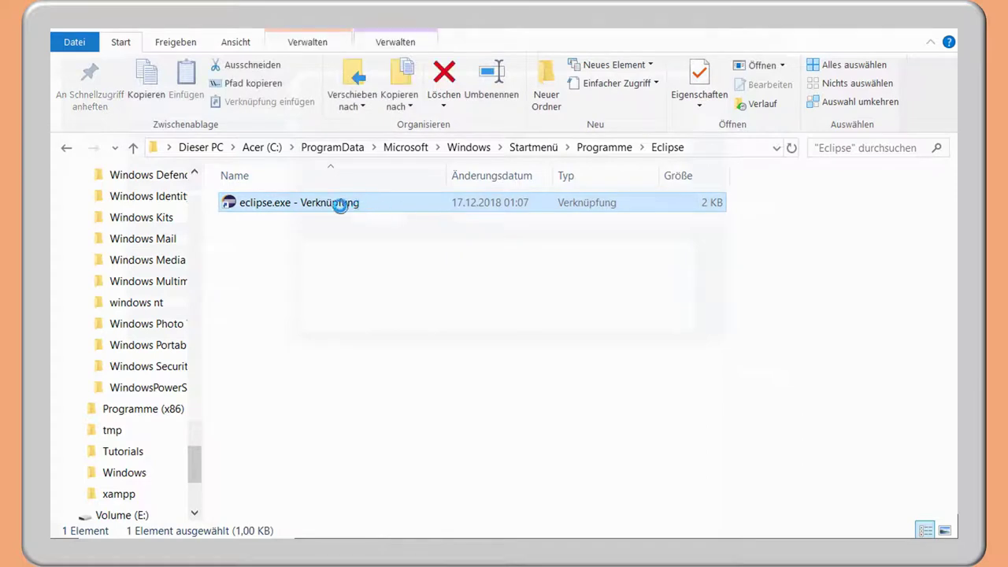
- Rename the pasted shortcut in the Start menu's Eclipse folder to eclipse, granting the administrator permission
{"action": "key", "text": "F2"}
{"action": "key", "text": "End"}
{"action": "key", "text": "ctrl+shift+Left"}
{"action": "key", "text": "ctrl+shift+Left"}
{"action": "key", "text": "shift+Left"}
{"action": "key", "text": "shift+Left"}
{"action": "key", "text": "shift+Left"}
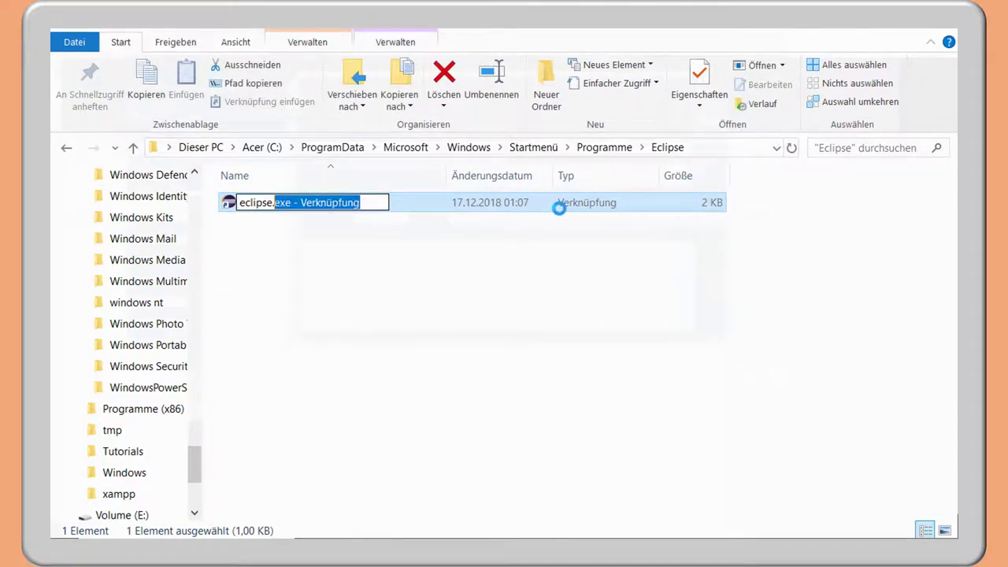
{"action": "key", "text": "Delete"}
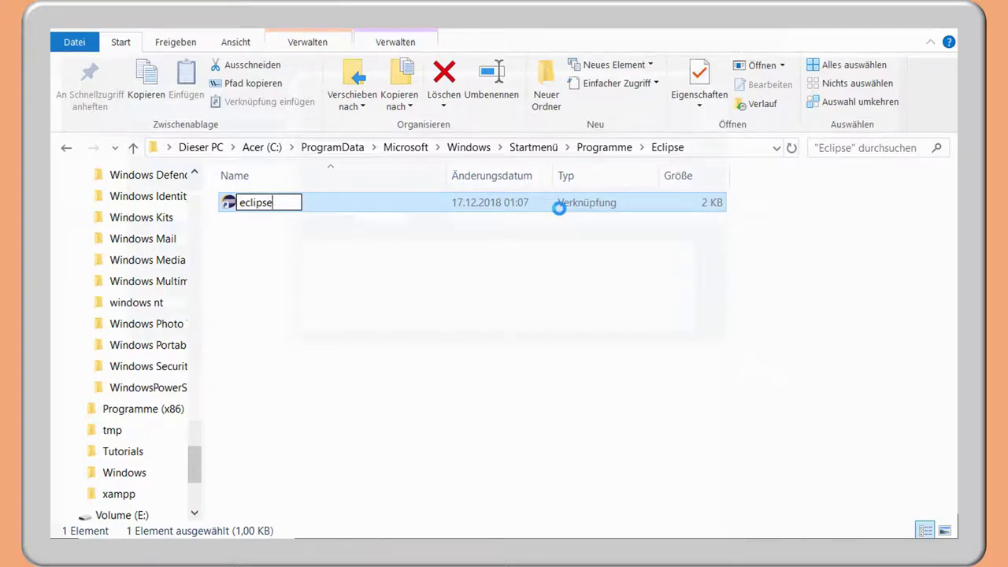
{"action": "left_click", "coordinate": [488, 362]}
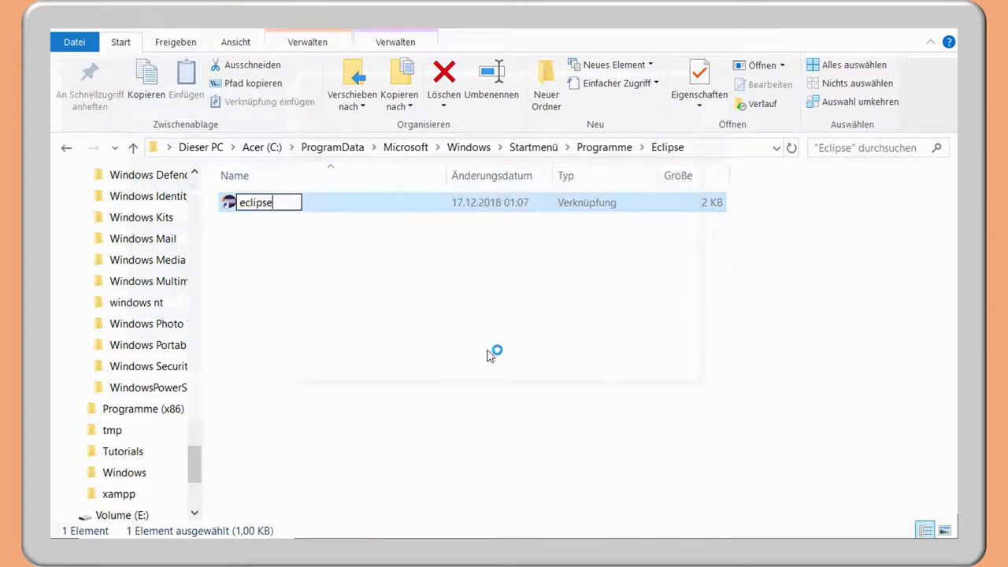
{"action": "left_click", "coordinate": [354, 314]}
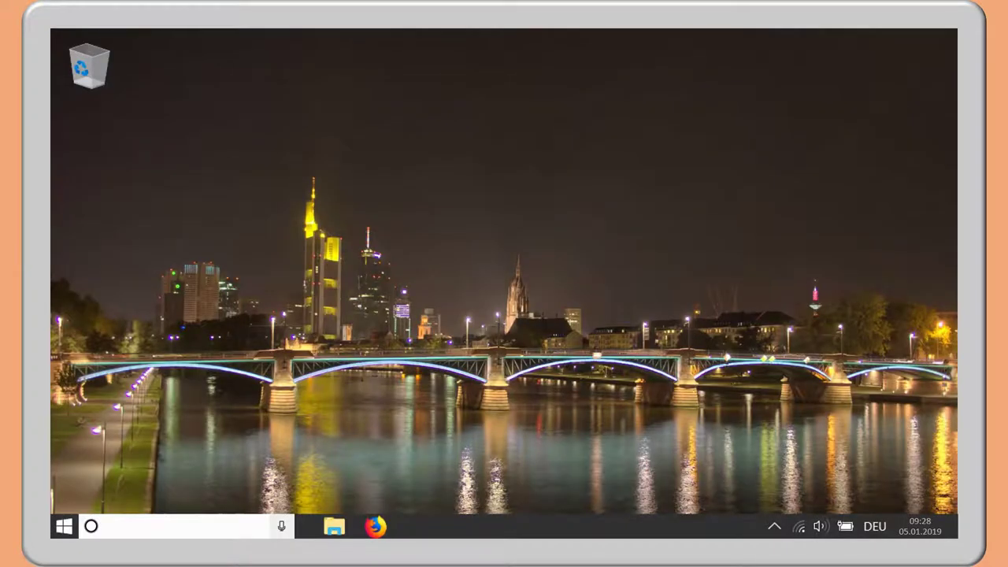
- Launch Eclipse from the Start menu with C:\Tutorials\workspace as its workspace directory
{"action": "left_click", "coordinate": [64, 525]}
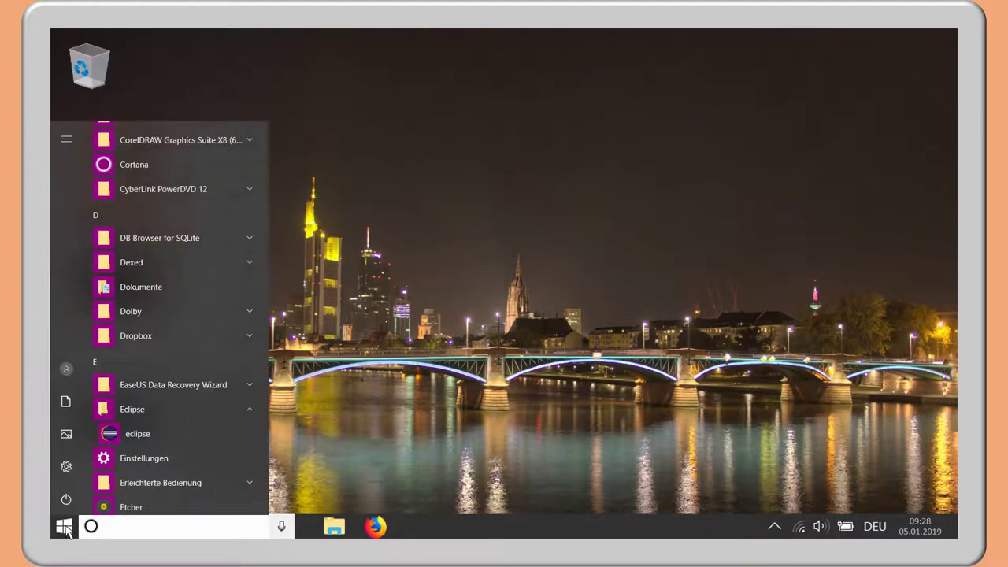
{"action": "left_click", "coordinate": [157, 438]}
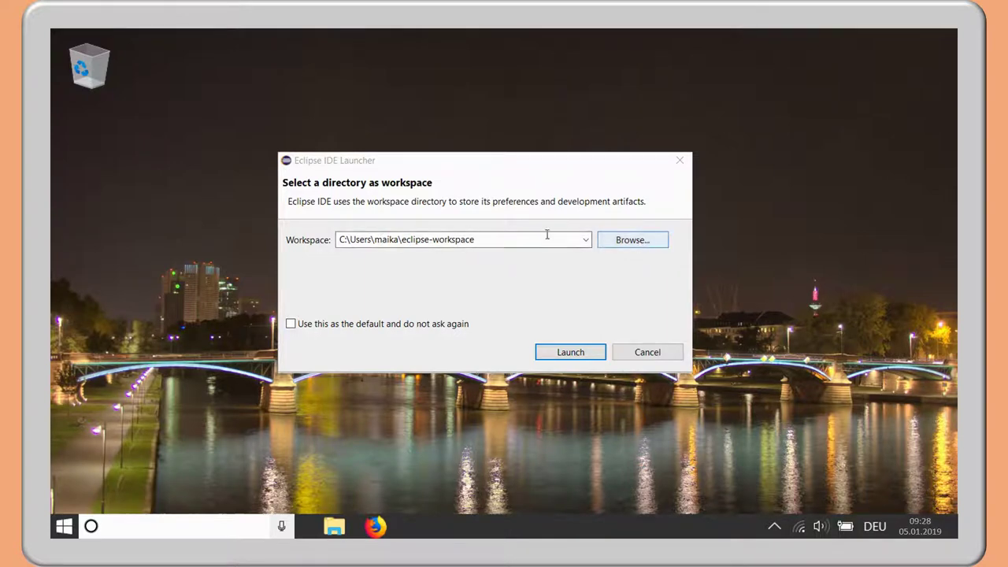
{"action": "left_click", "coordinate": [398, 237]}
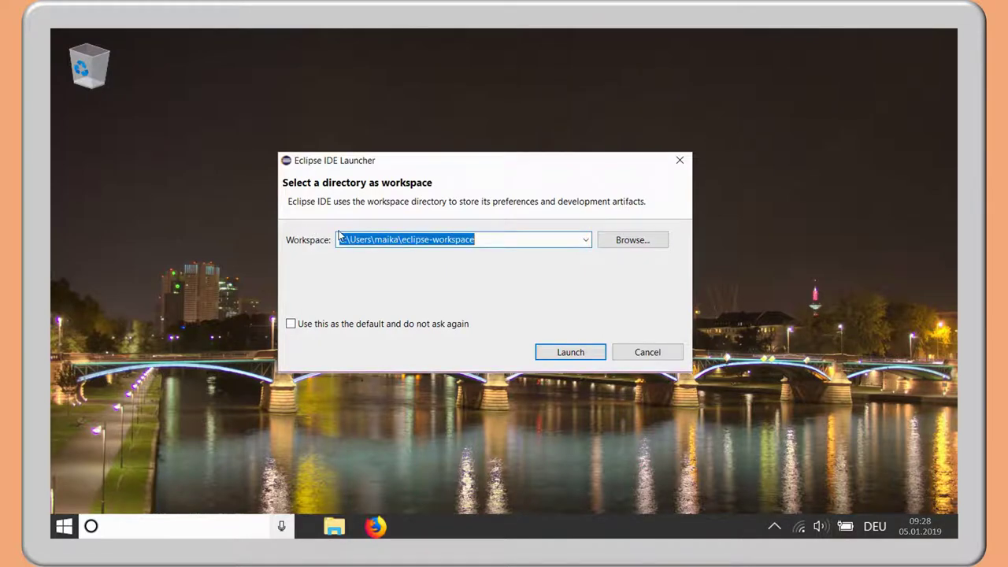
{"action": "type", "text": "C:\\Tutorial"}
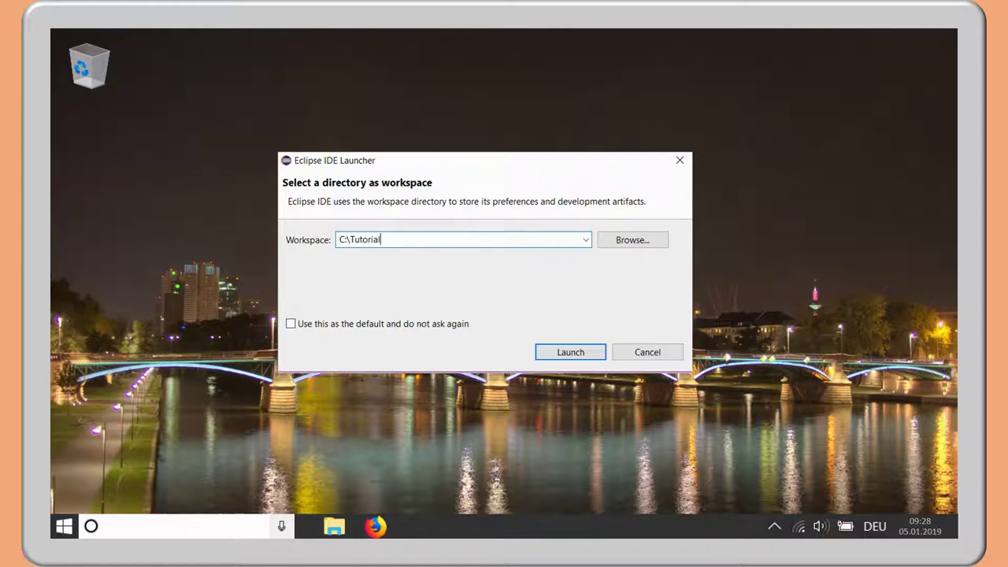
{"action": "type", "text": "s\\workspa"}
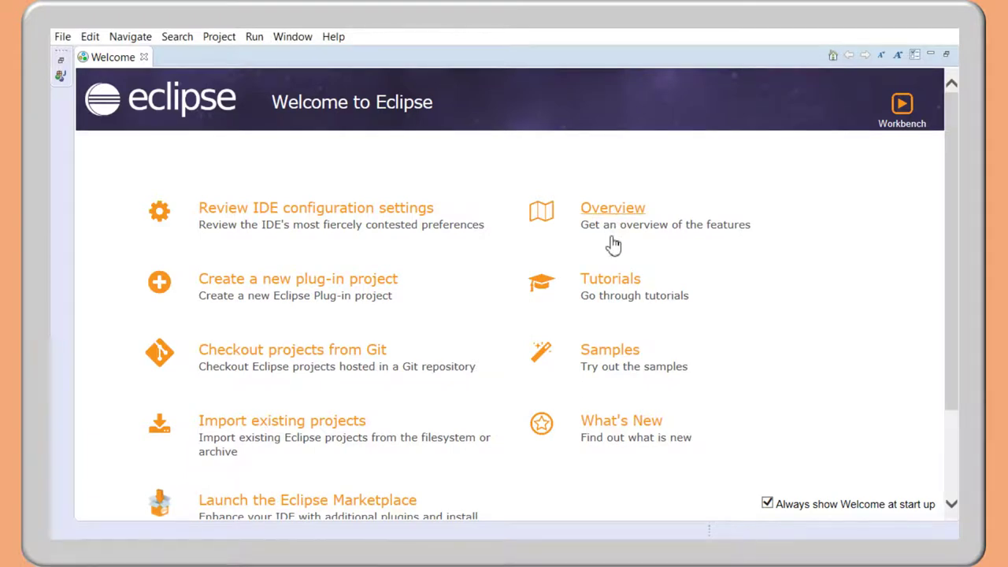
- Turn off showing the Welcome page at startup and disable the Code Recommenders News, Eclipse Marketplace and Planet Eclipse feeds in the preferences
{"action": "left_click", "coordinate": [767, 503]}
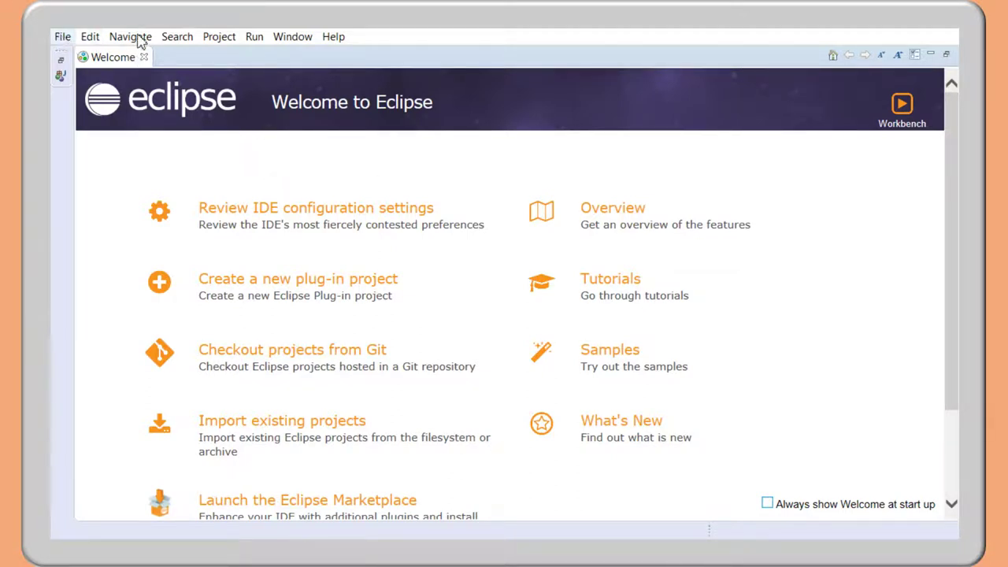
{"action": "left_click", "coordinate": [290, 37]}
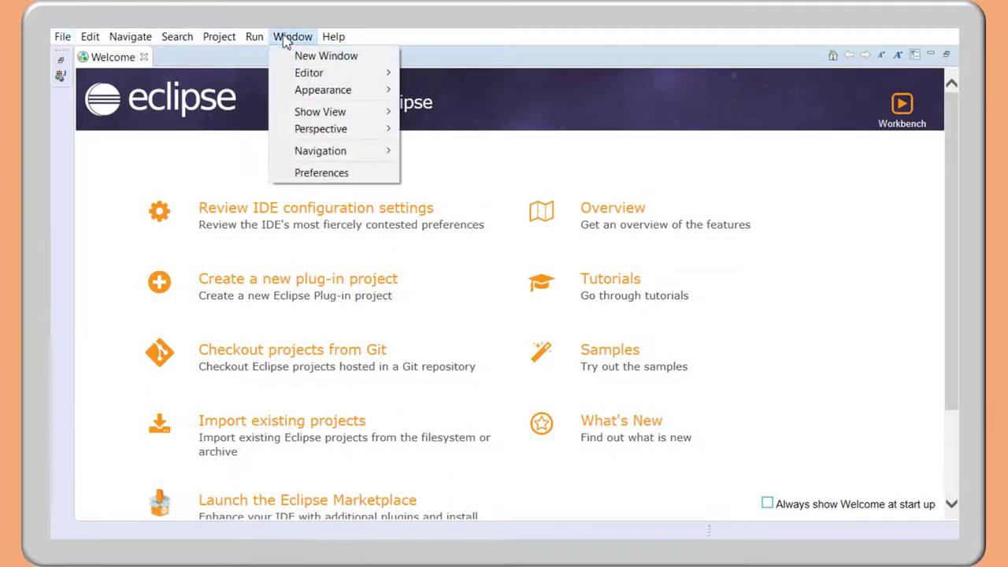
{"action": "left_click", "coordinate": [319, 173]}
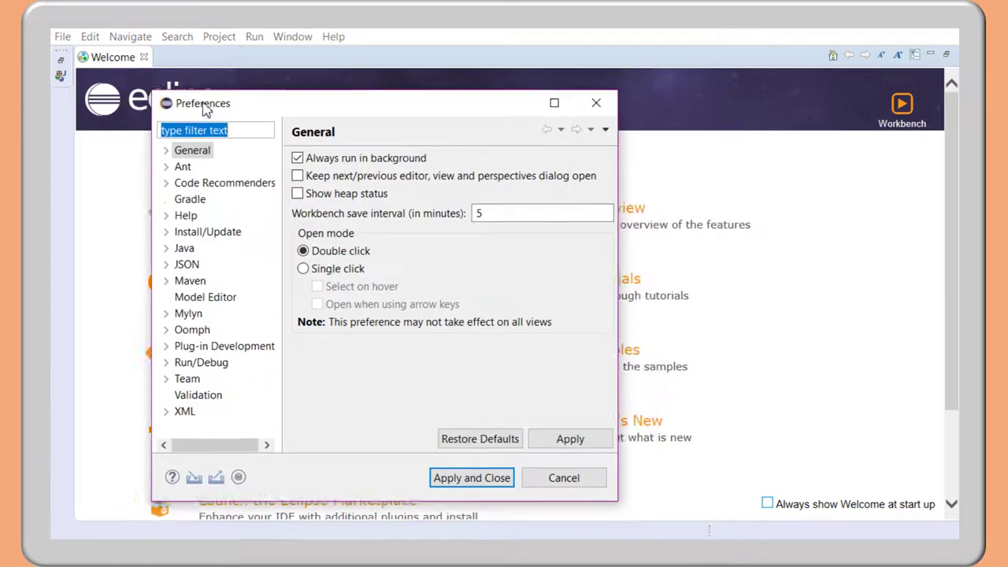
{"action": "left_click", "coordinate": [159, 144]}
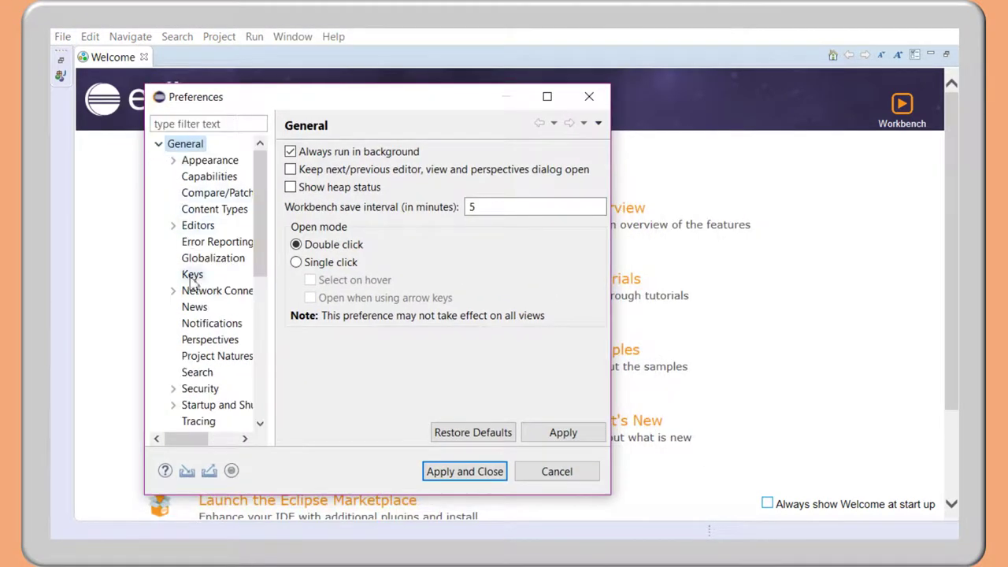
{"action": "left_click", "coordinate": [194, 307]}
{"action": "left_click", "coordinate": [297, 265]}
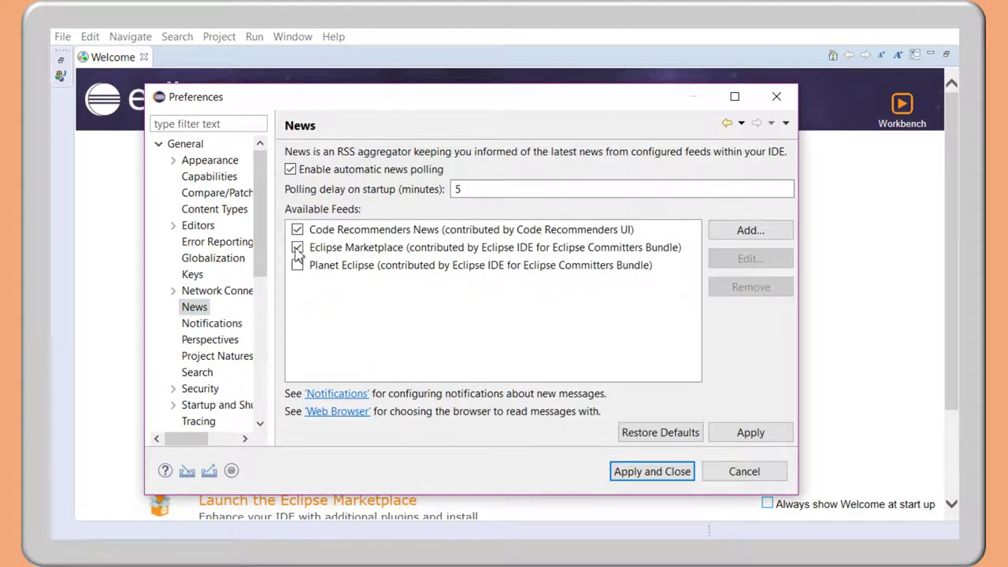
{"action": "left_click", "coordinate": [297, 247]}
{"action": "left_click", "coordinate": [297, 229]}
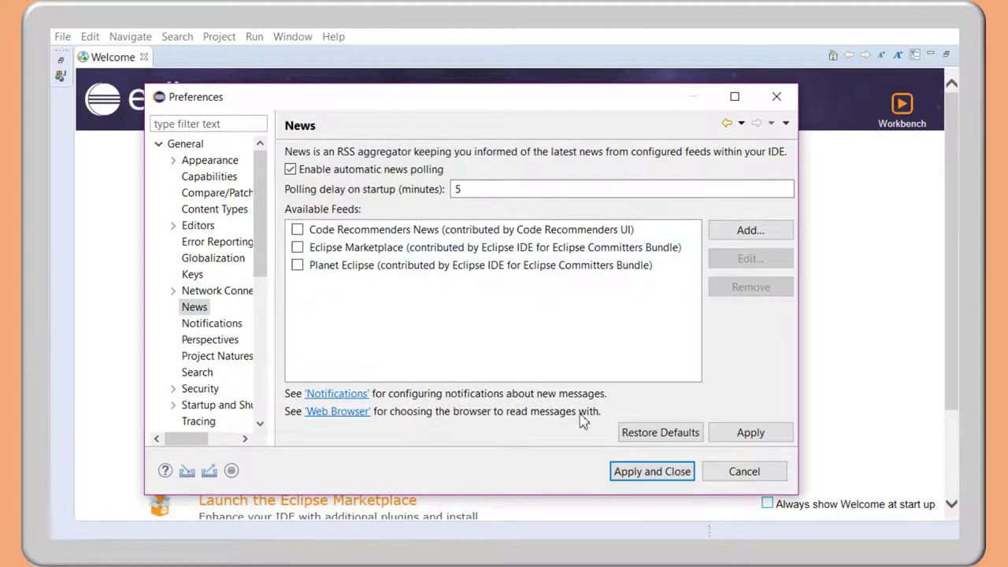
{"action": "left_click", "coordinate": [657, 475]}
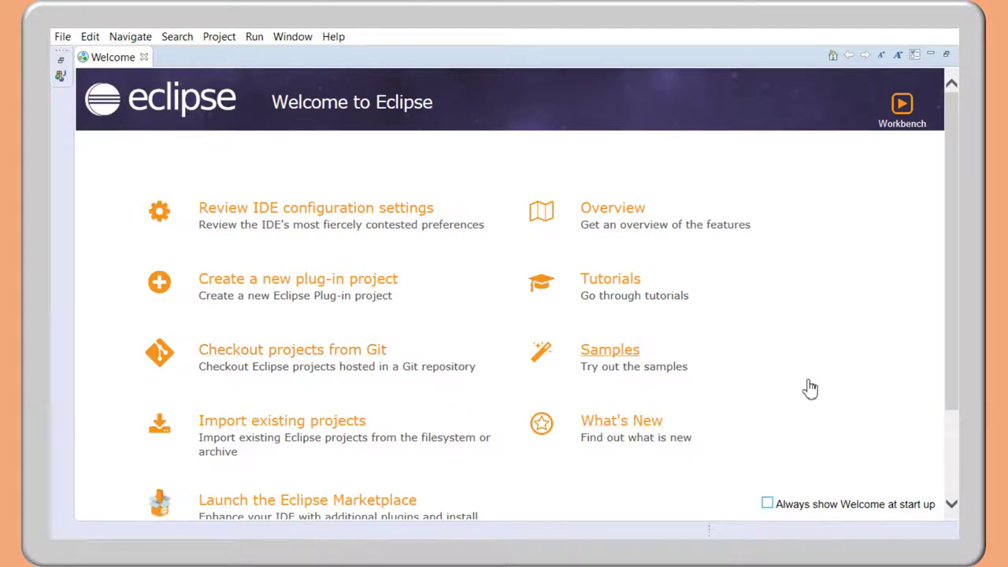
- Leave the Welcome page for the workbench and look through the list of views that can be shown
{"action": "left_click", "coordinate": [904, 125]}
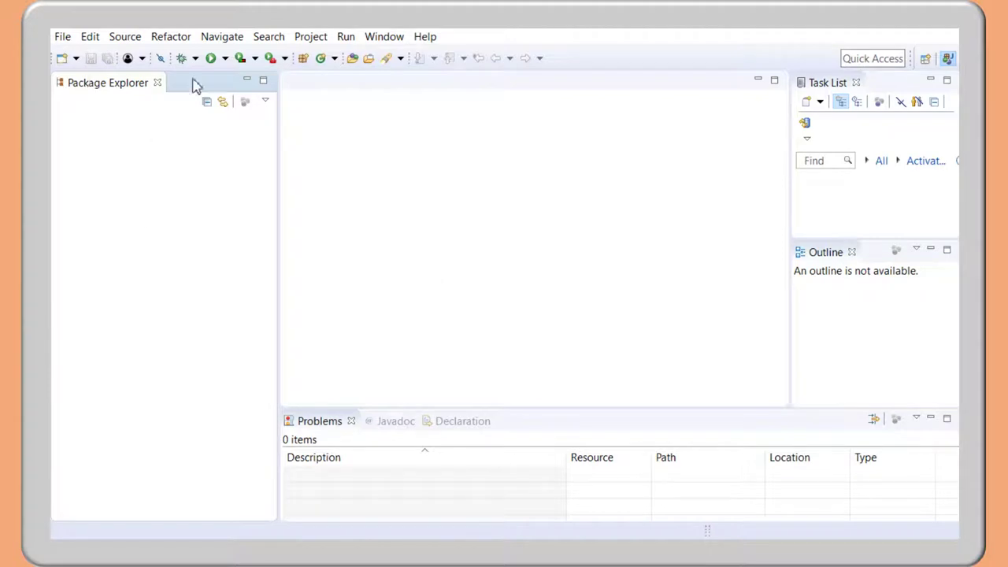
{"action": "left_click", "coordinate": [384, 40]}
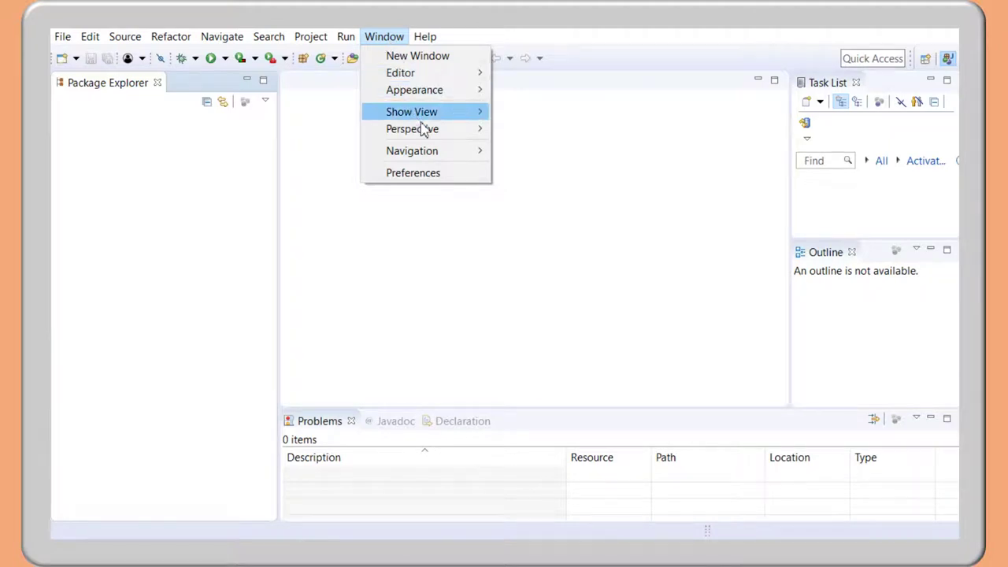
{"action": "mouse_move", "coordinate": [429, 135]}
{"action": "mouse_move", "coordinate": [429, 118]}
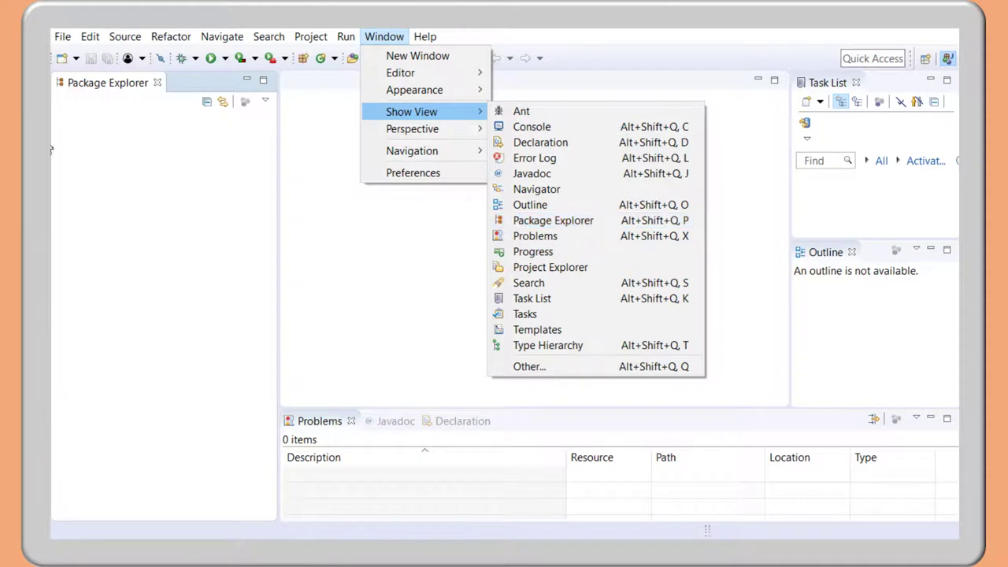
{"action": "left_click", "coordinate": [566, 32]}
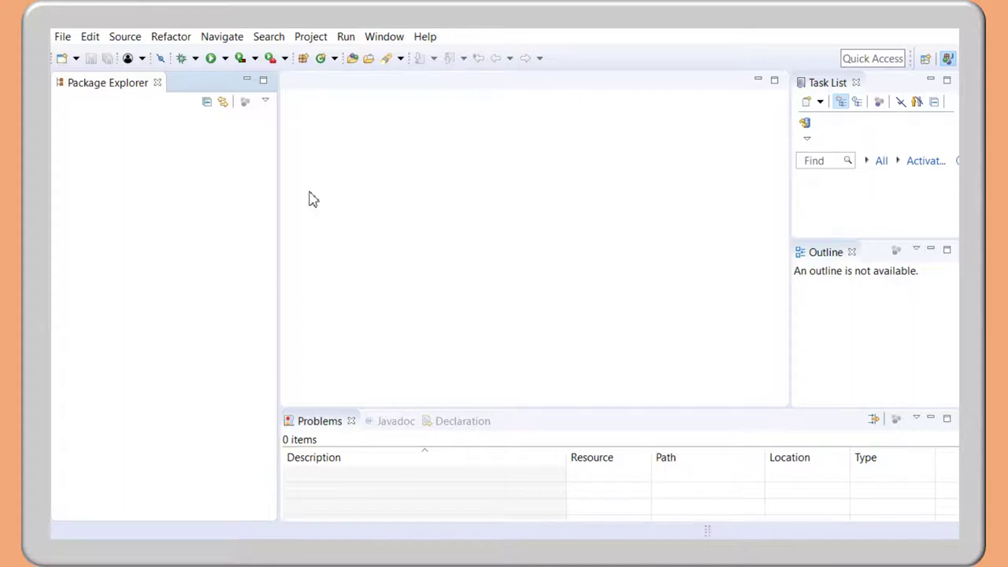
- Create a Java project named MyFirstProject in the default location with the JavaSE-10 execution environment
{"action": "left_click", "coordinate": [62, 36]}
{"action": "mouse_move", "coordinate": [82, 56]}
{"action": "left_click", "coordinate": [350, 52]}
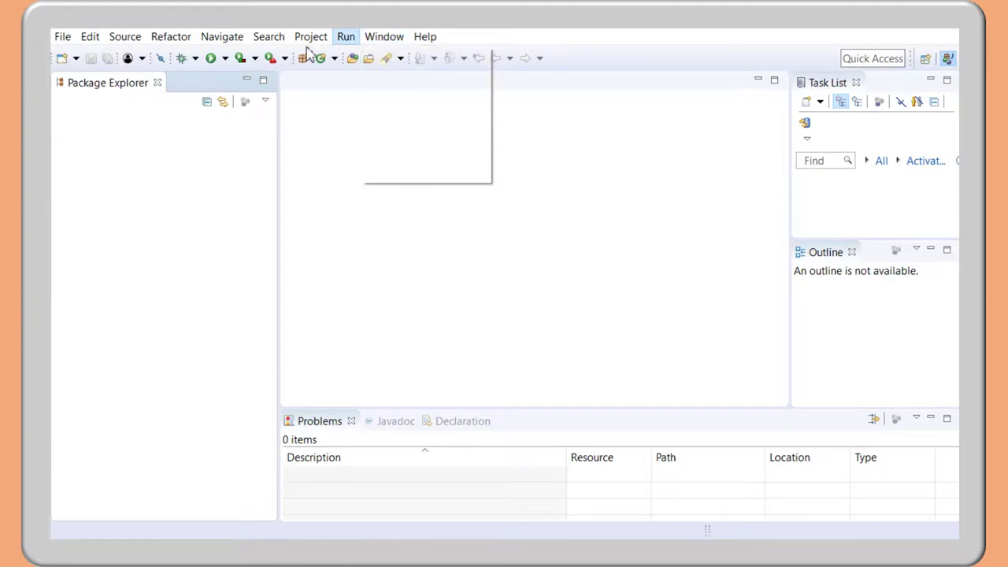
{"action": "left_click", "coordinate": [63, 36]}
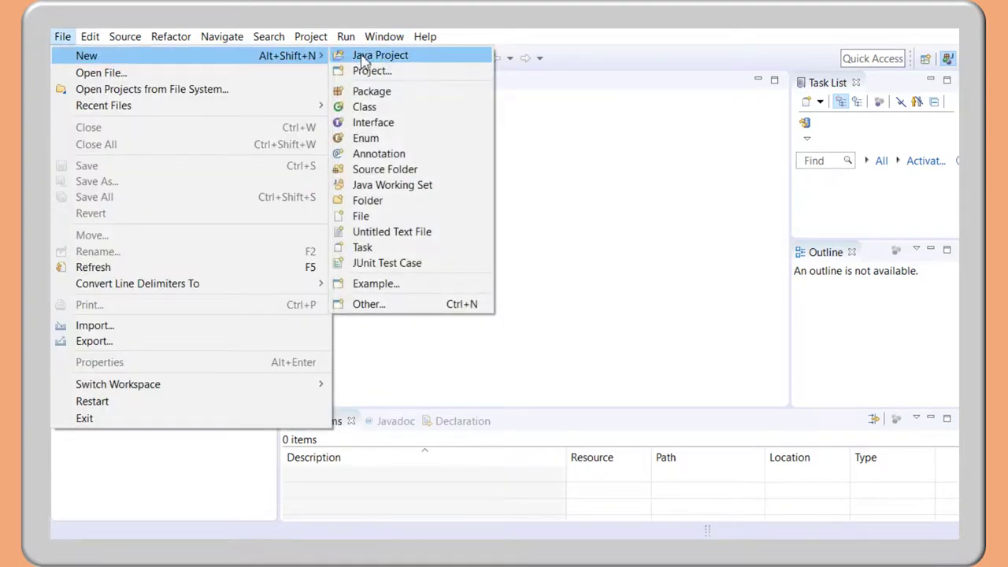
{"action": "left_click", "coordinate": [362, 58]}
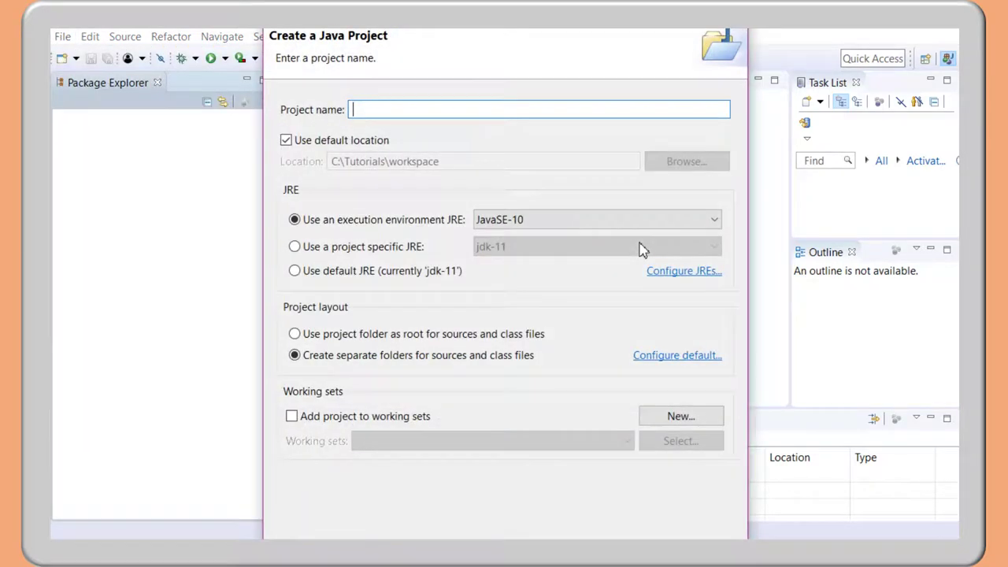
{"action": "type", "text": "M"}
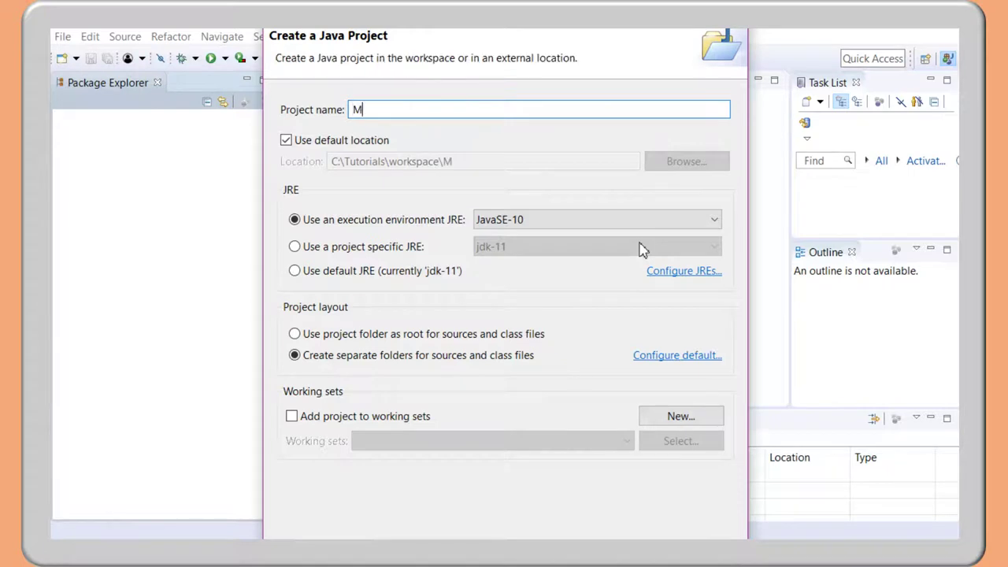
{"action": "type", "text": "yFirstProject"}
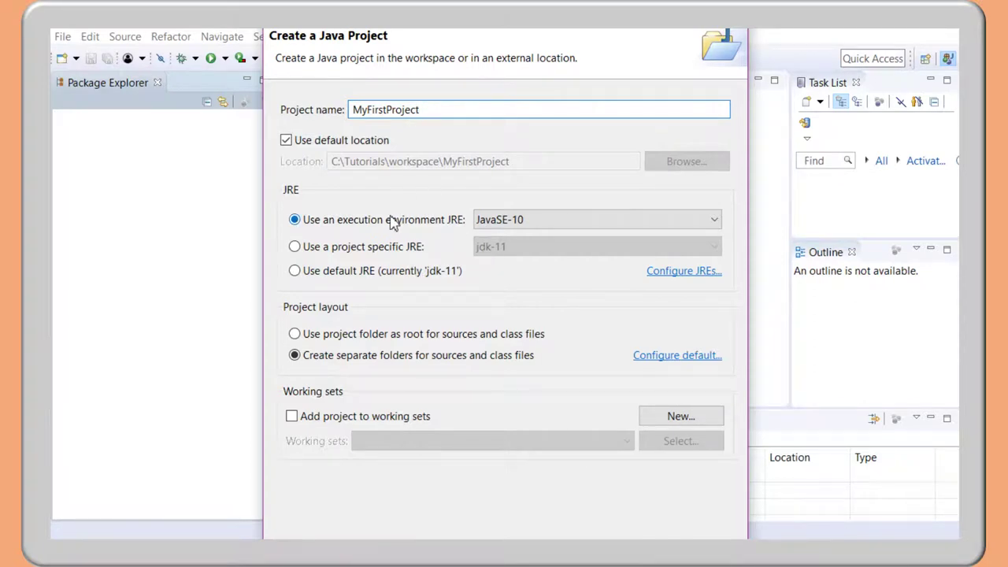
{"action": "left_click", "coordinate": [506, 221]}
{"action": "left_click", "coordinate": [508, 220]}
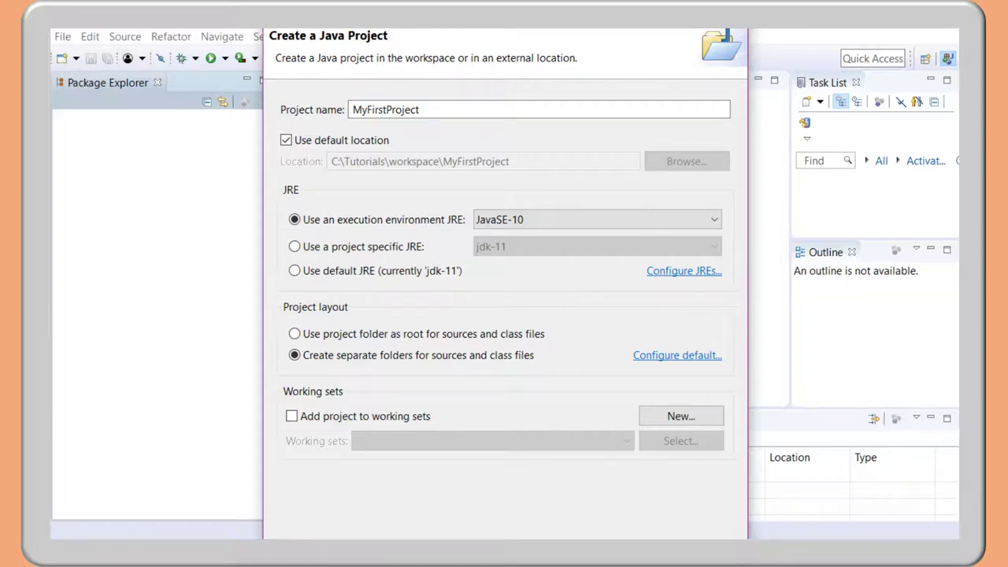
{"action": "key", "text": "Return"}
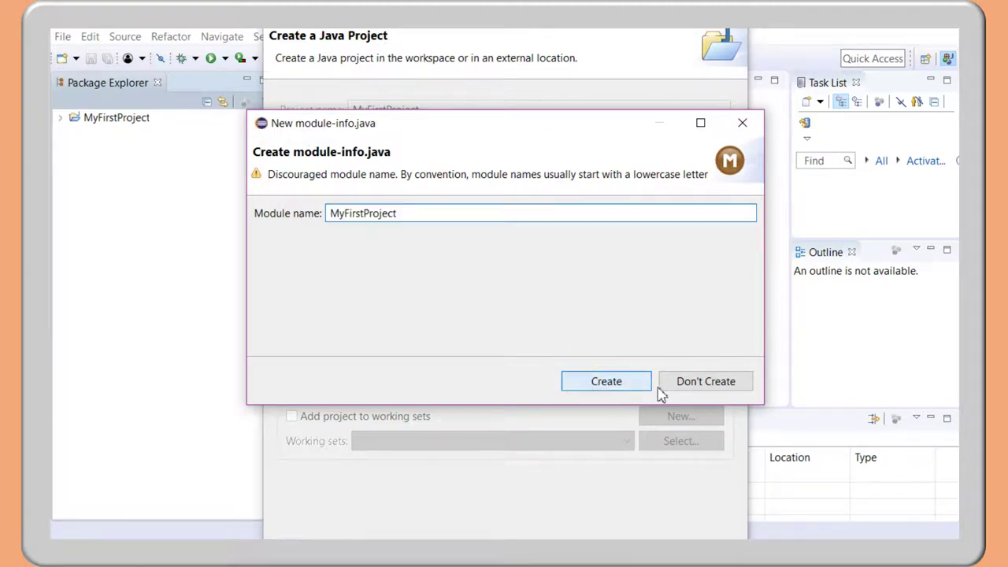
- Create module-info.java with the module name MyFirstProject, view the file and close its editor
{"action": "left_click", "coordinate": [607, 381]}
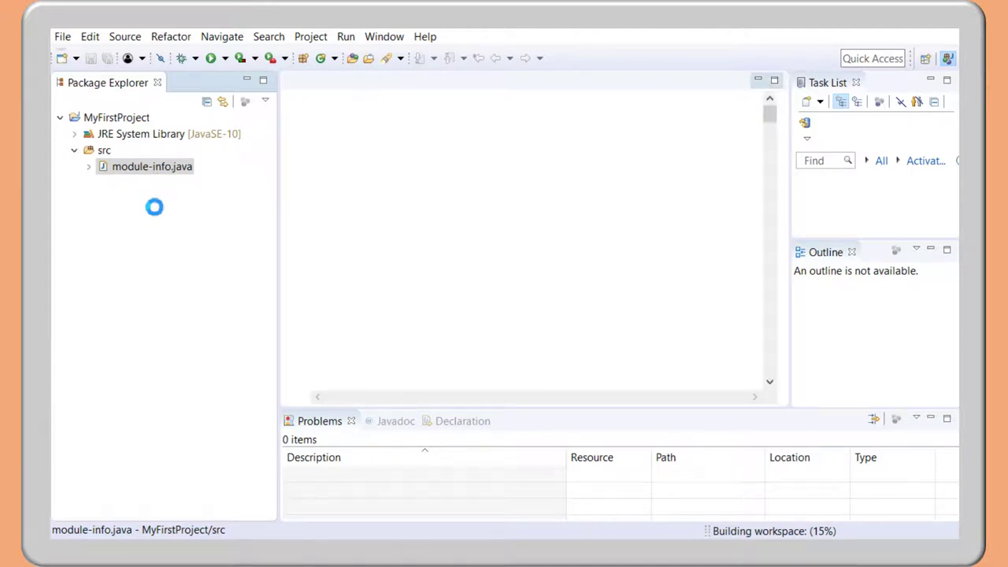
{"action": "double_click", "coordinate": [107, 170]}
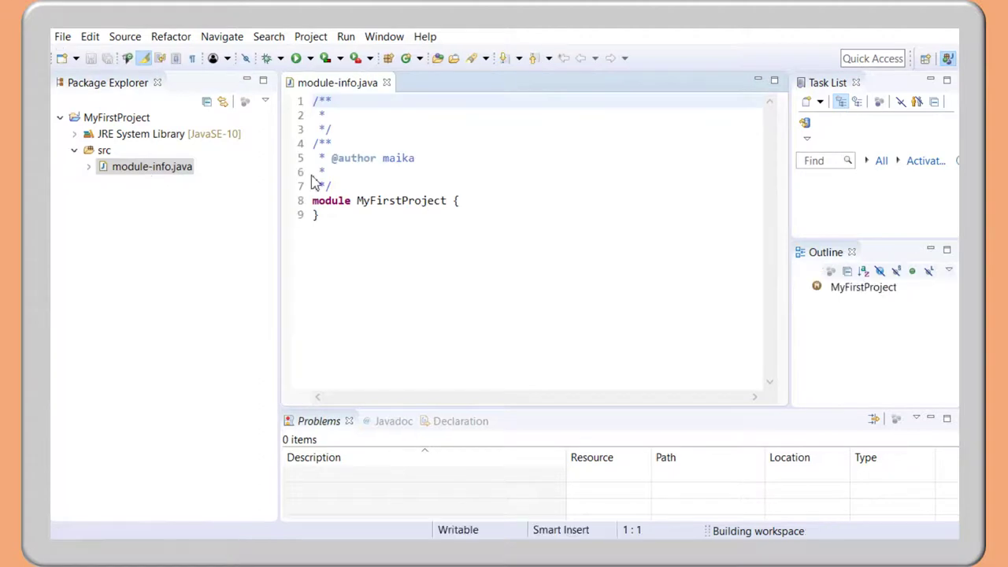
{"action": "left_click", "coordinate": [386, 83]}
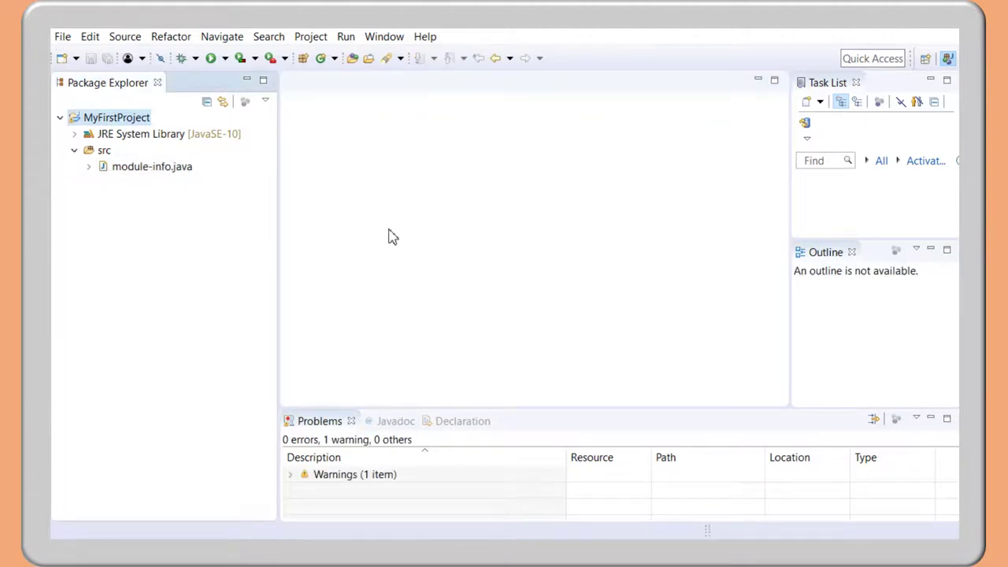
- Create a Java package named myfirstproject in the project's src folder
{"action": "left_click", "coordinate": [105, 151]}
{"action": "right_click", "coordinate": [104, 153]}
{"action": "mouse_move", "coordinate": [206, 168]}
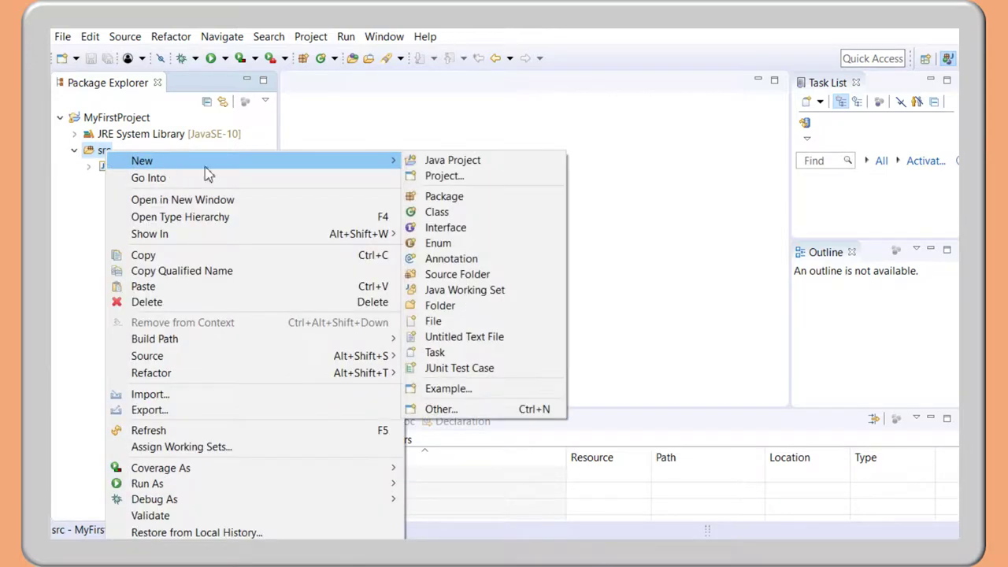
{"action": "left_click", "coordinate": [446, 196]}
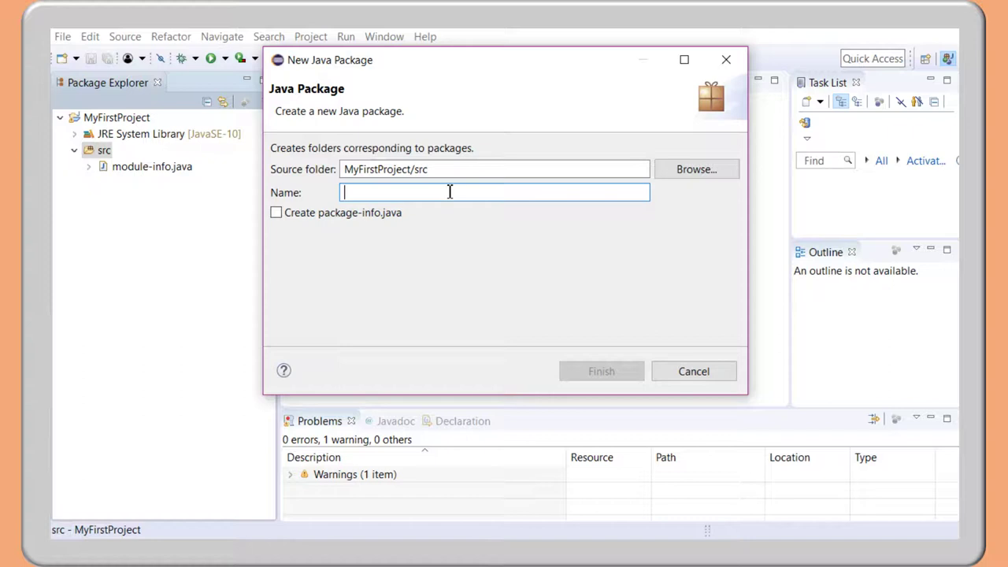
{"action": "type", "text": "myfirstproject"}
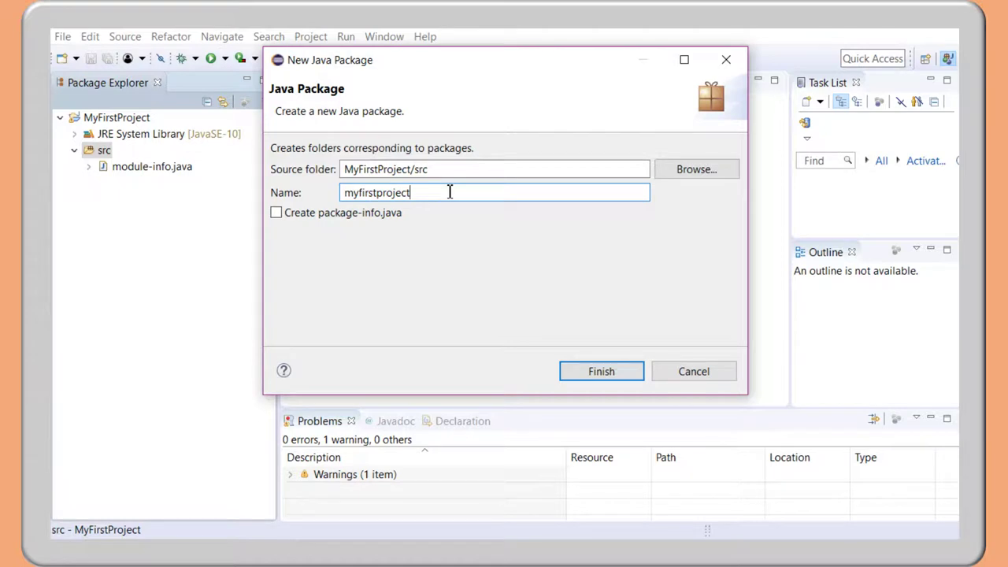
{"action": "key", "text": "Return"}
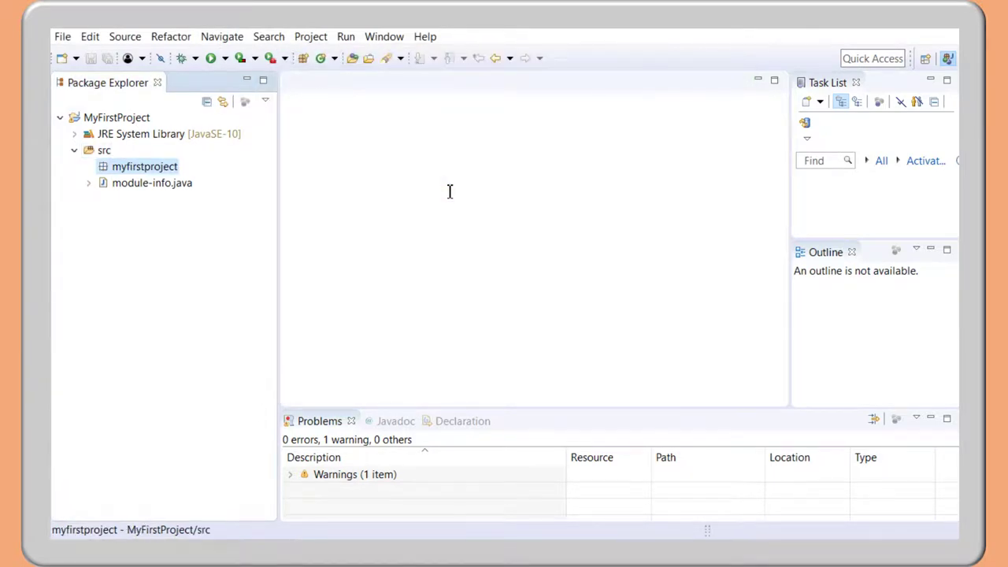
- Create a public Java class named HelloWorld in the myfirstproject package with a public static void main(String[] args) method stub
{"action": "right_click", "coordinate": [147, 176]}
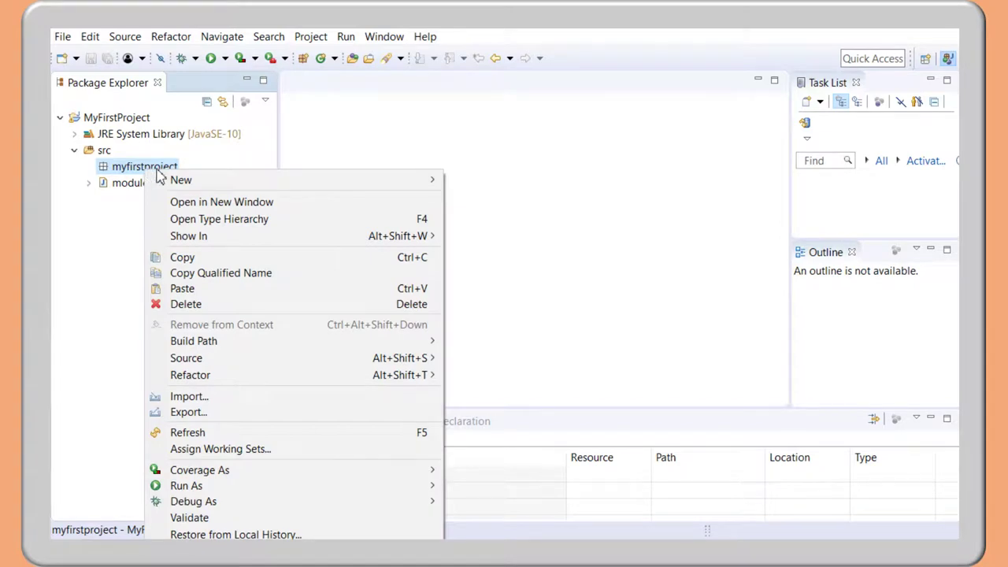
{"action": "mouse_move", "coordinate": [203, 186]}
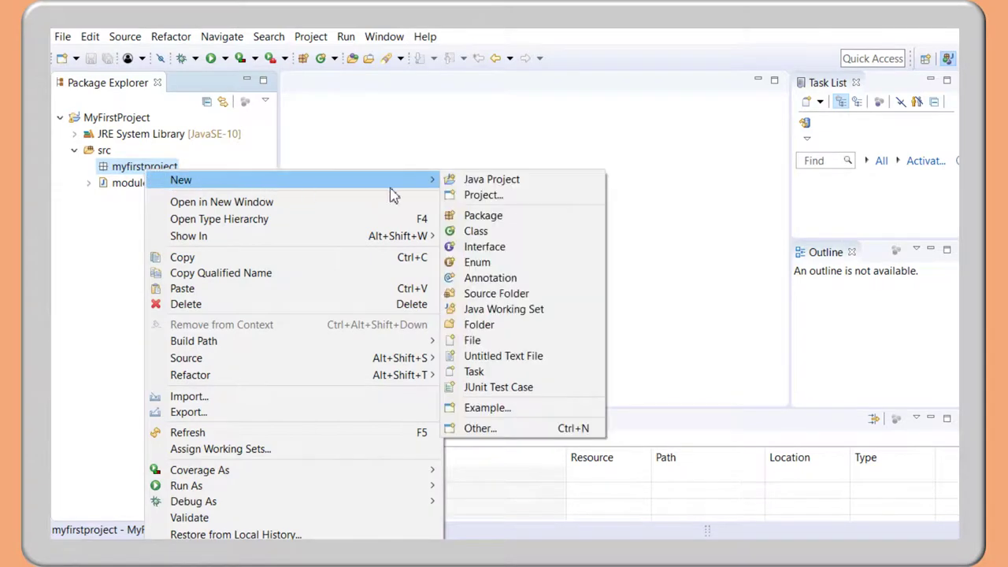
{"action": "left_click", "coordinate": [497, 233]}
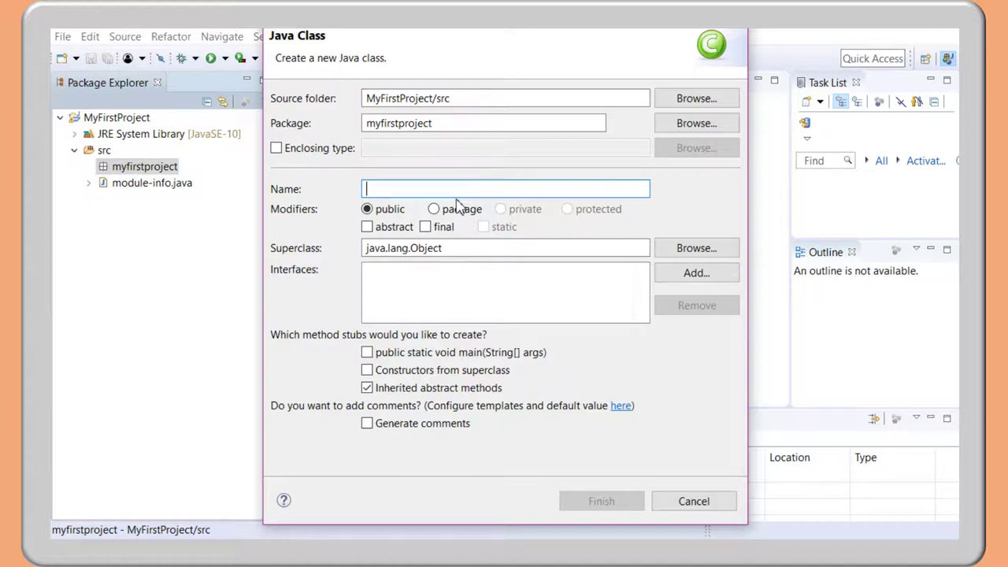
{"action": "type", "text": "HelloWo"}
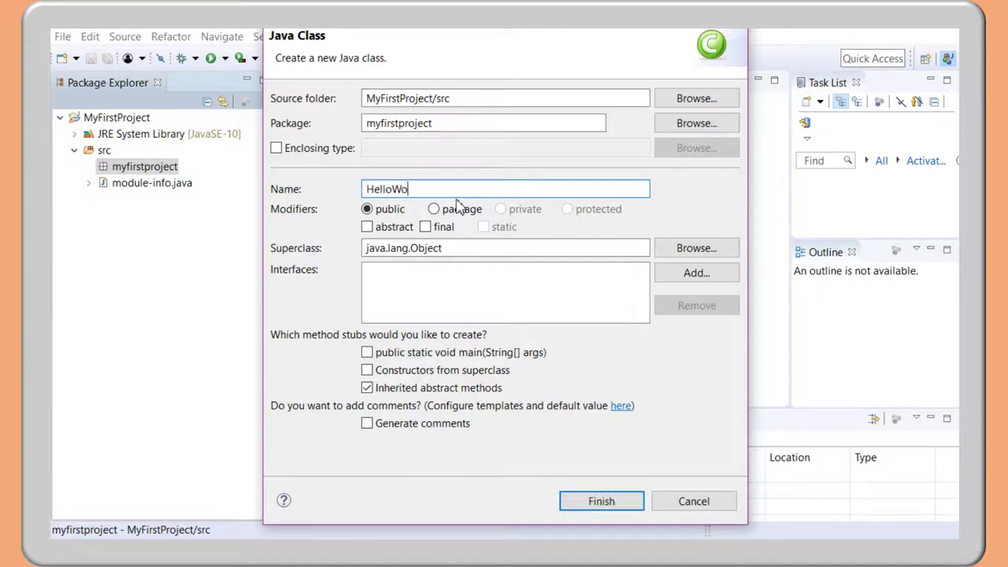
{"action": "type", "text": "rld"}
{"action": "left_click", "coordinate": [367, 352]}
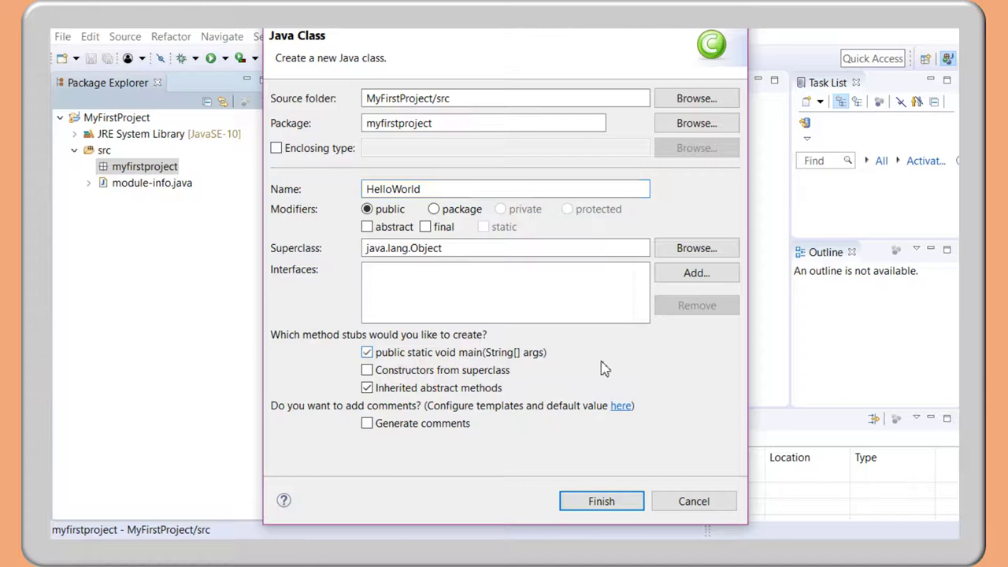
{"action": "left_click", "coordinate": [611, 503]}
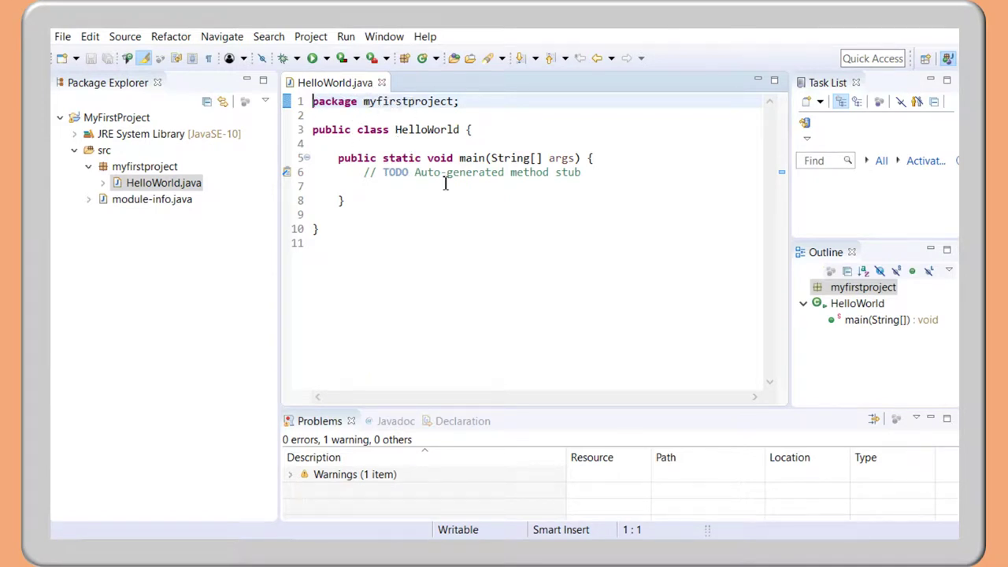
- Maximize and restore the HelloWorld.java editor, and delete the auto-generated TODO comment line from the main method
{"action": "double_click", "coordinate": [344, 83]}
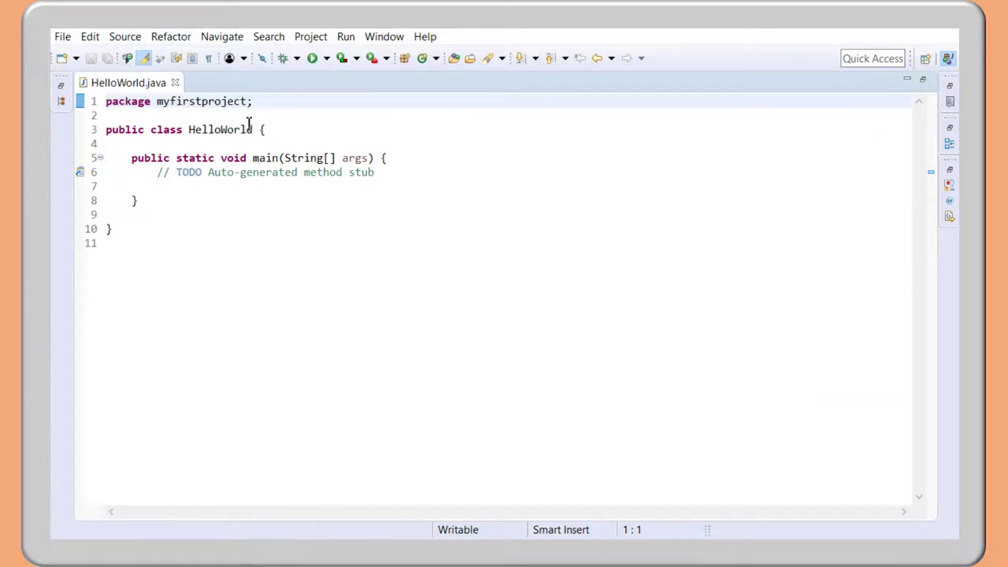
{"action": "double_click", "coordinate": [123, 84]}
{"action": "left_click", "coordinate": [628, 173]}
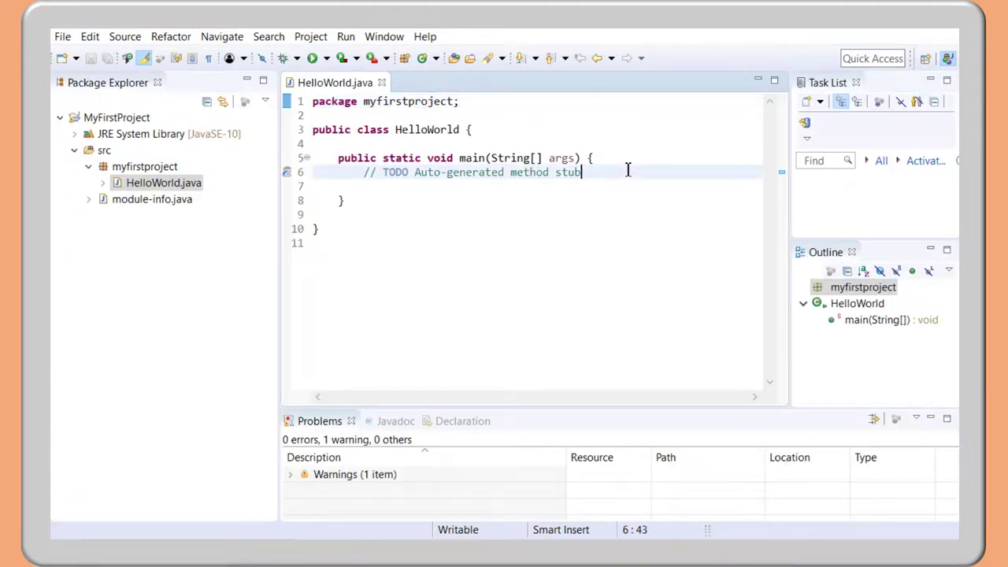
{"action": "key", "text": "Down"}
{"action": "key", "text": "shift+Up"}
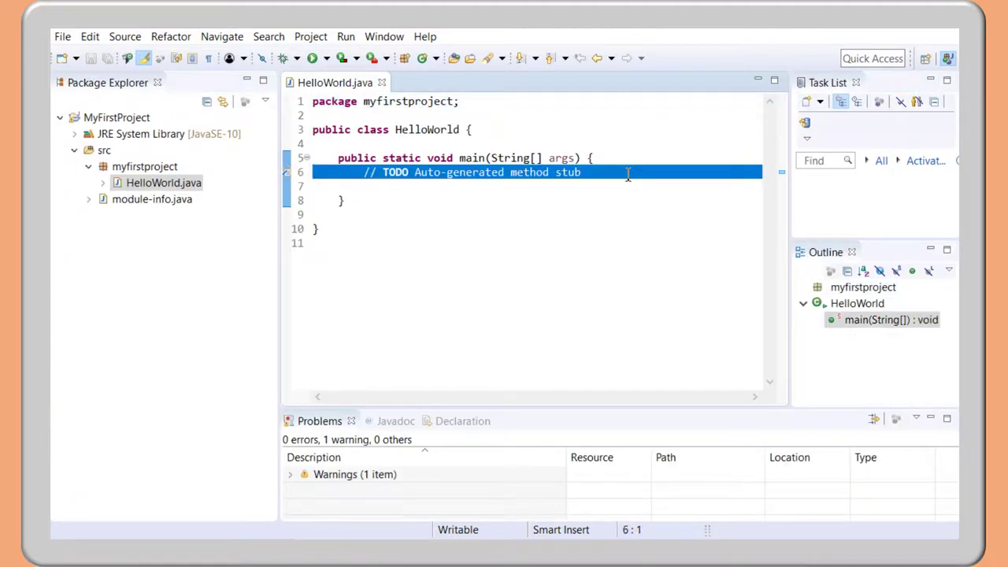
{"action": "key", "text": "Delete"}
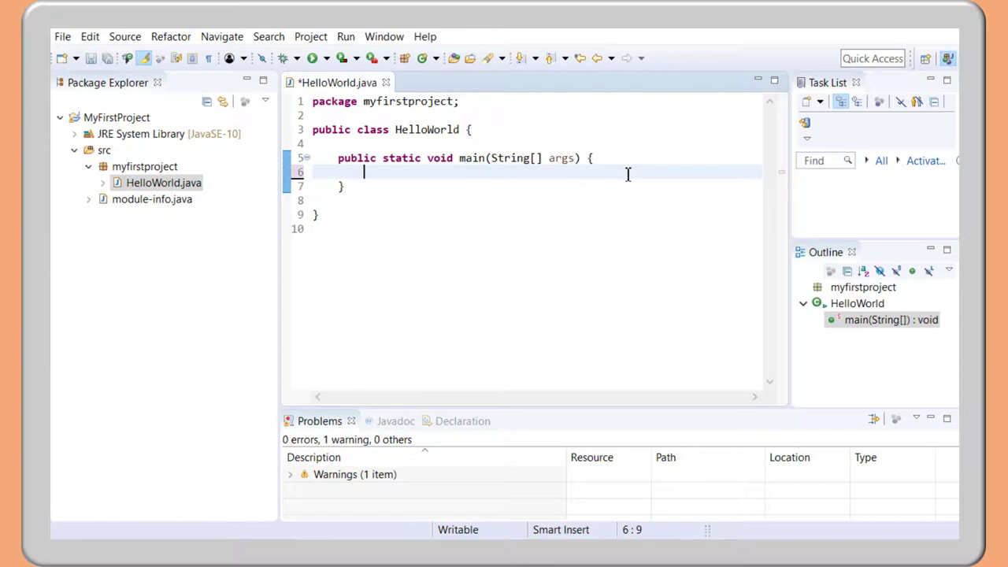
- Add the statement System.out.println("Hello, World"); to the main method and save HelloWorld.java
{"action": "type", "text": "System.out."}
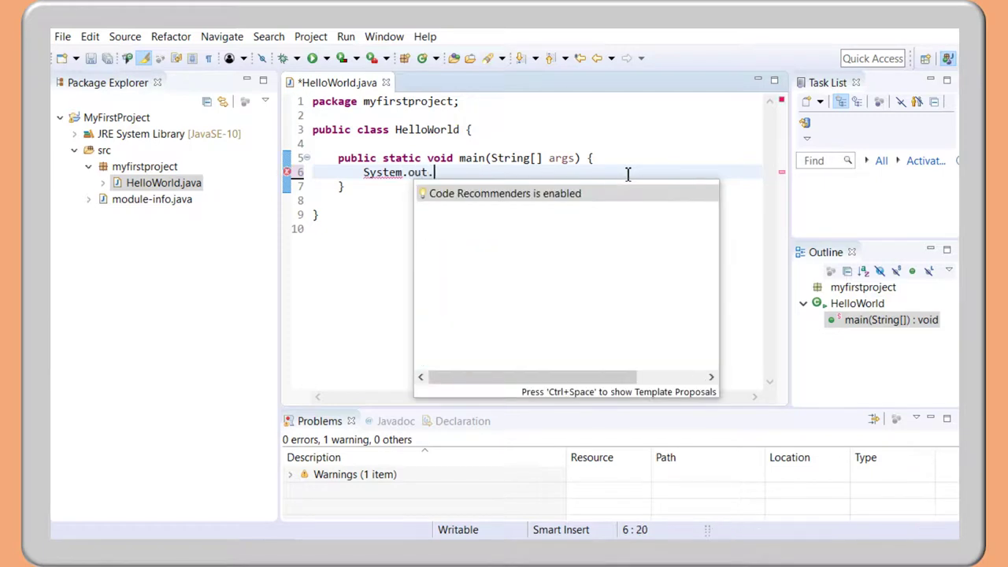
{"action": "type", "text": "println(\"Hello"}
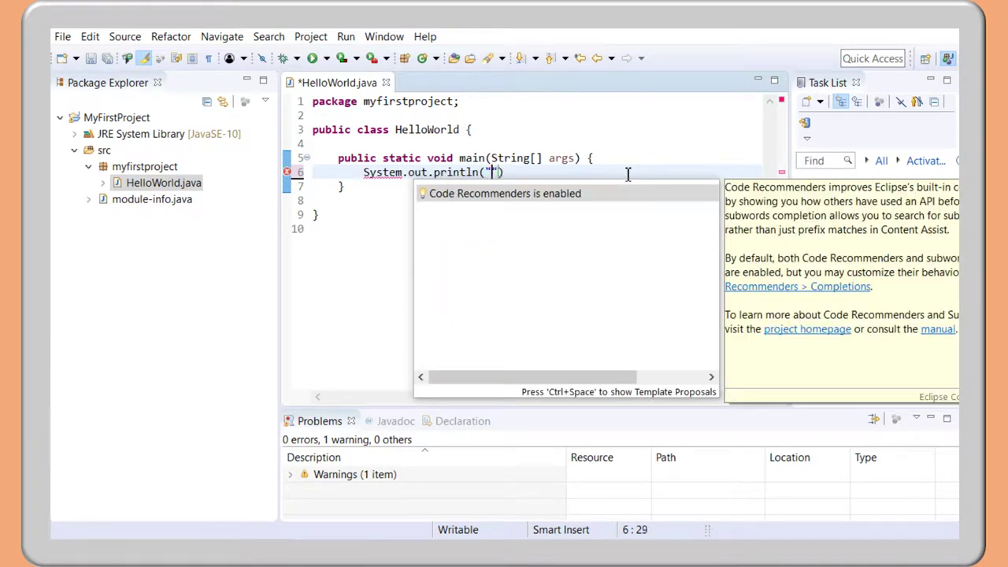
{"action": "type", "text": ", World"}
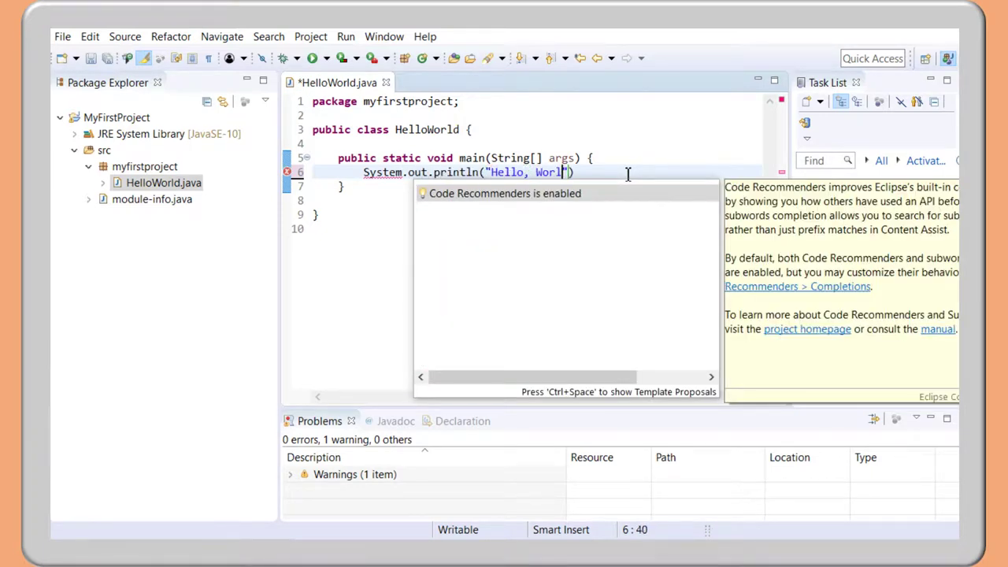
{"action": "type", "text": "\");"}
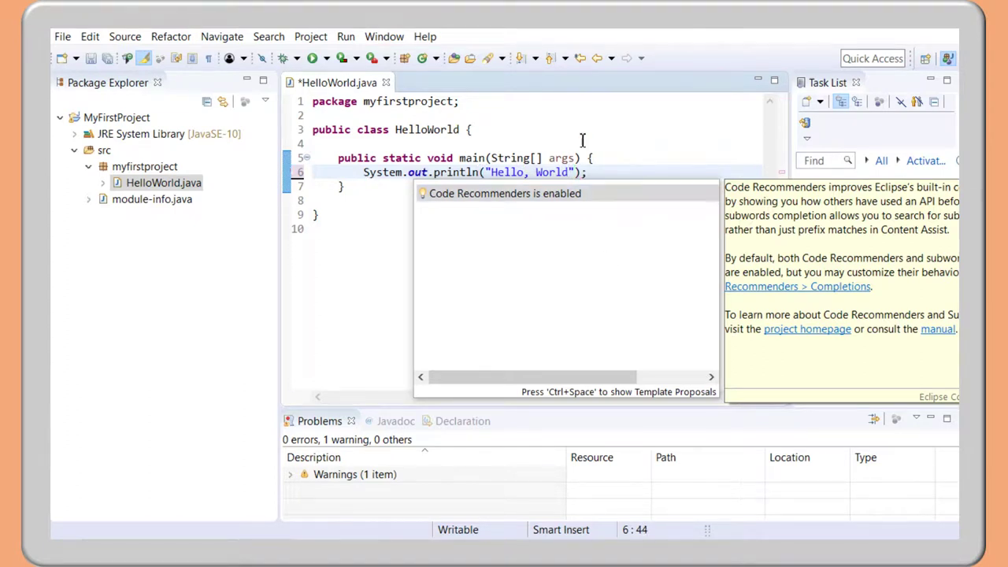
{"action": "left_click", "coordinate": [582, 142]}
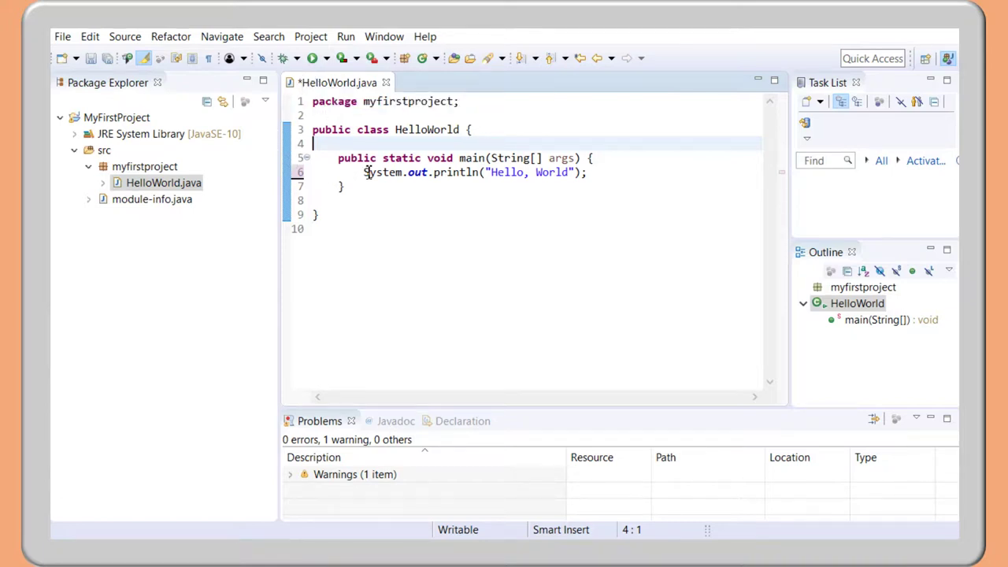
{"action": "key", "text": "ctrl+s"}
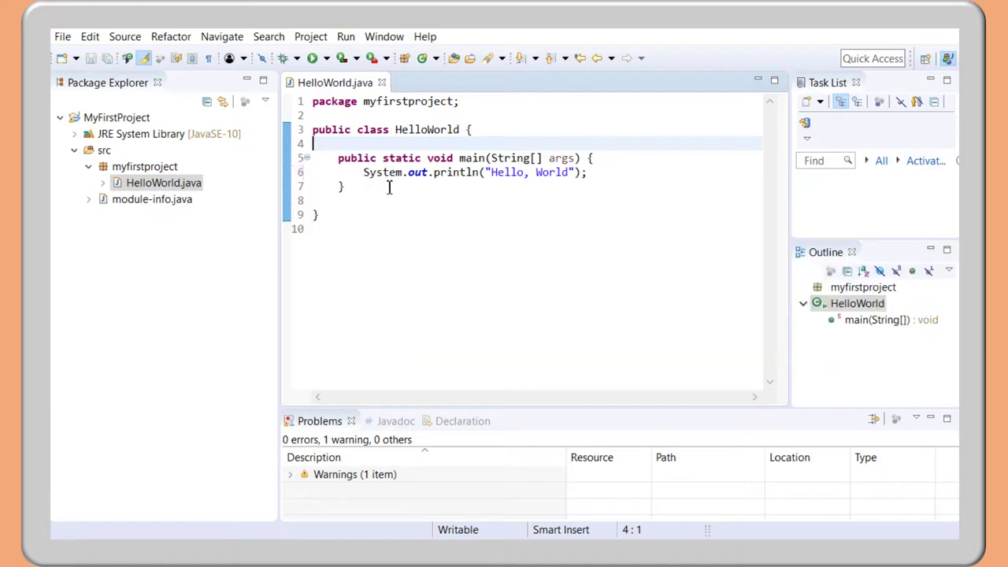